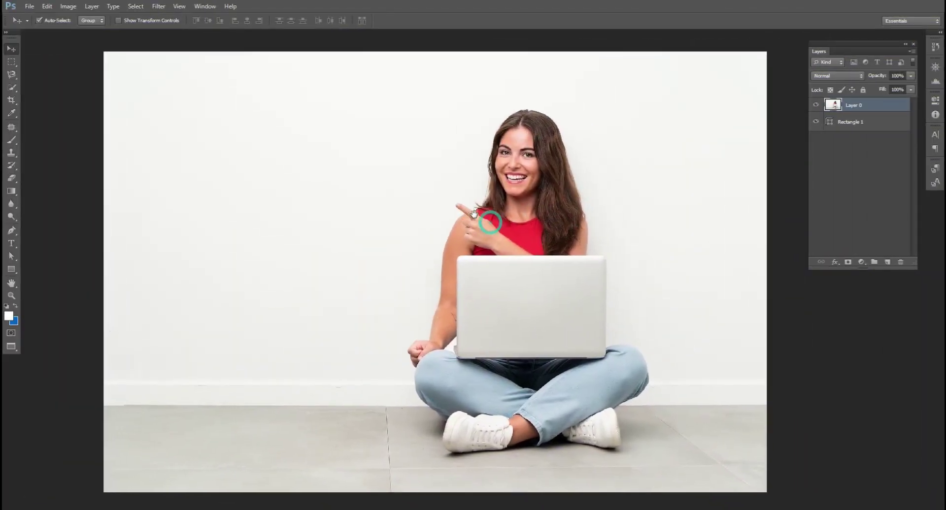
- Bring up the New document dialog with Ctrl+N
key(ctrl+n)
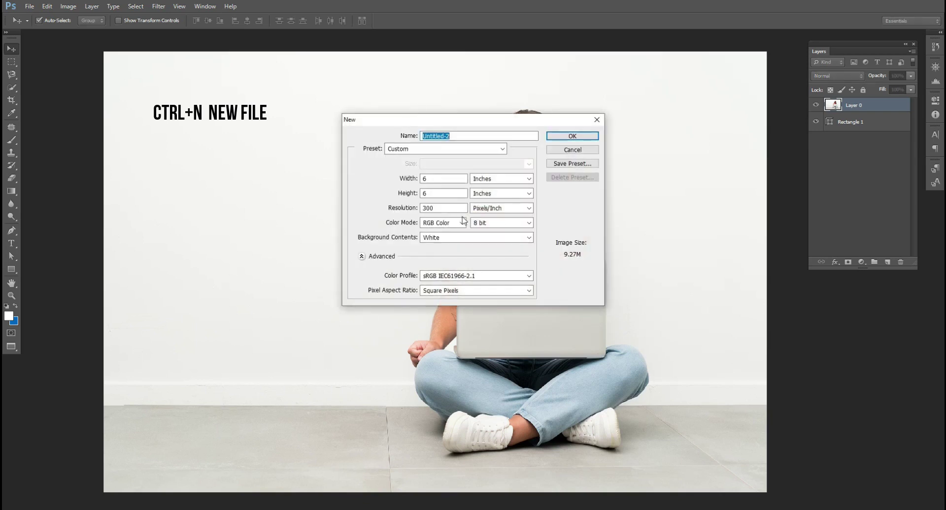
- Create the 6 × 6 inch, 300 ppi, RGB white-background document Untitled-2
double_click(436, 177)
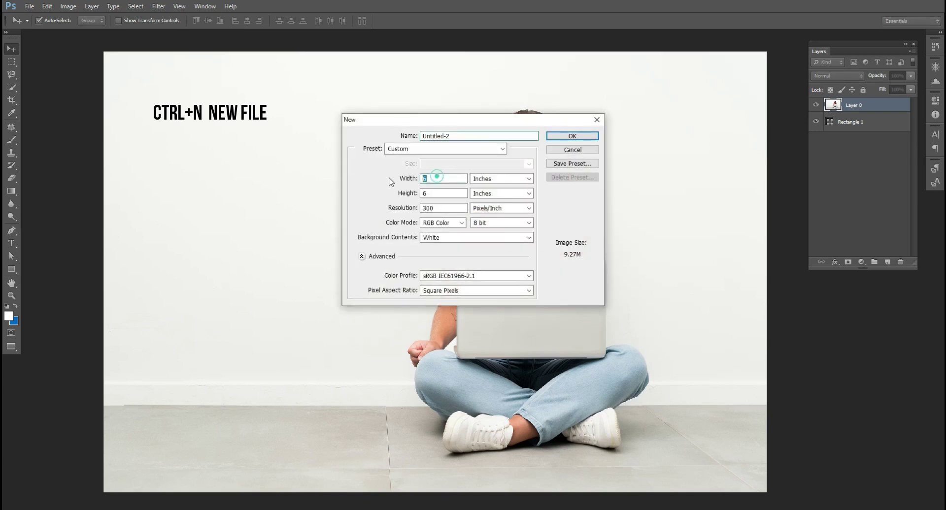
click(438, 222)
click(435, 252)
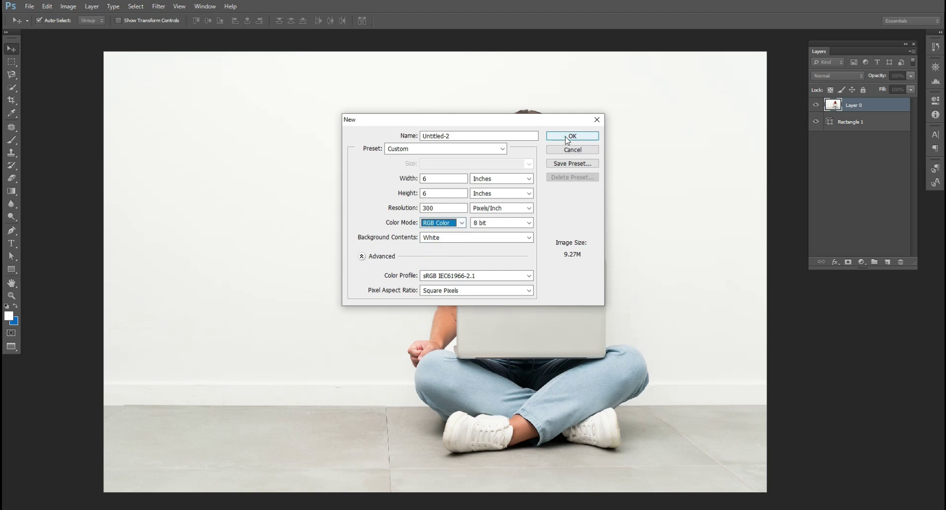
click(571, 136)
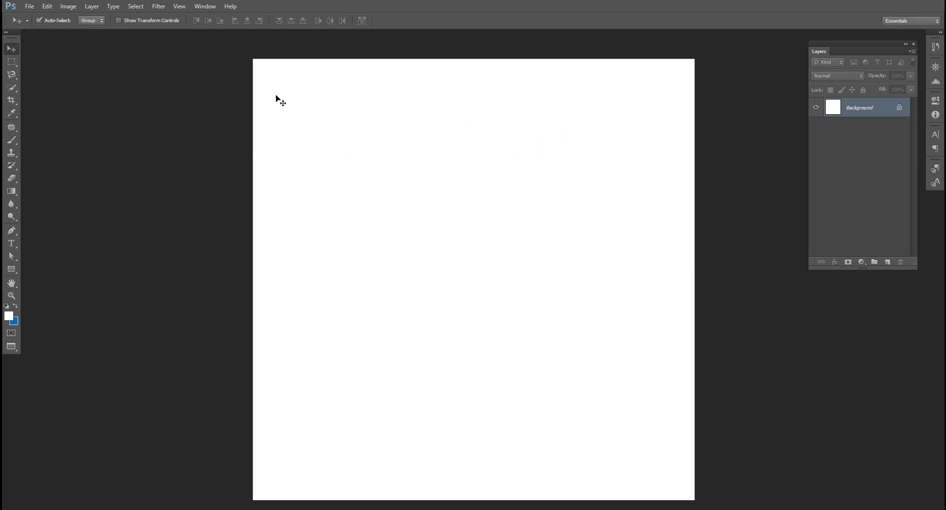
- Draw a full-canvas rectangle shape filled with dark navy #002046
click(16, 266)
drag(245, 57, 698, 502)
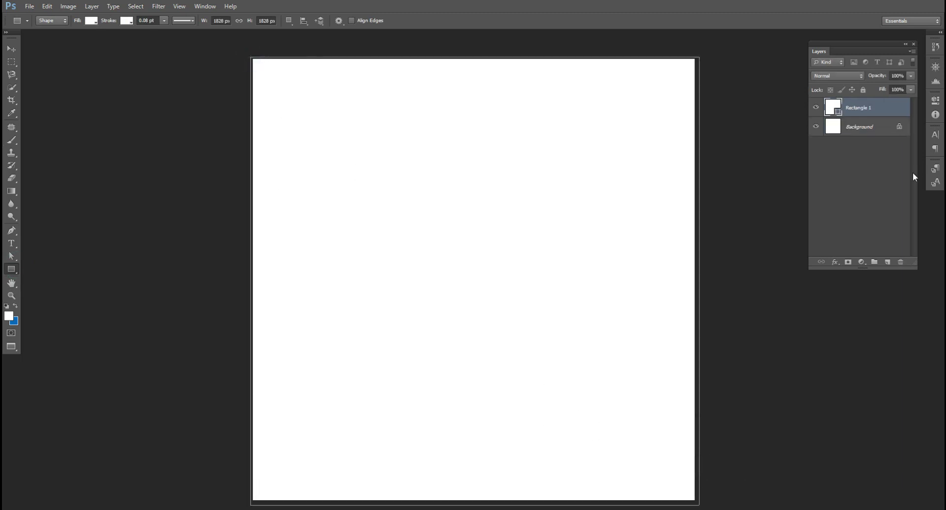
double_click(827, 106)
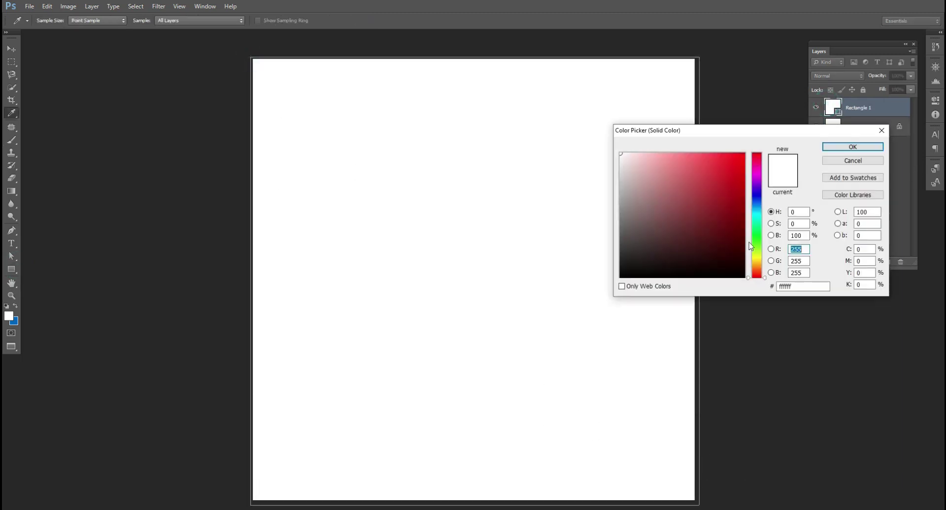
text(002140)
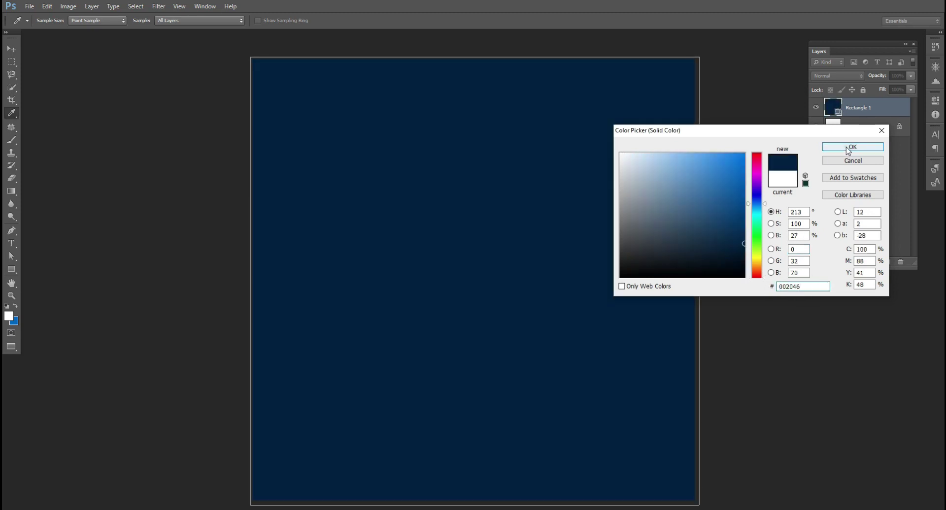
click(852, 147)
click(12, 50)
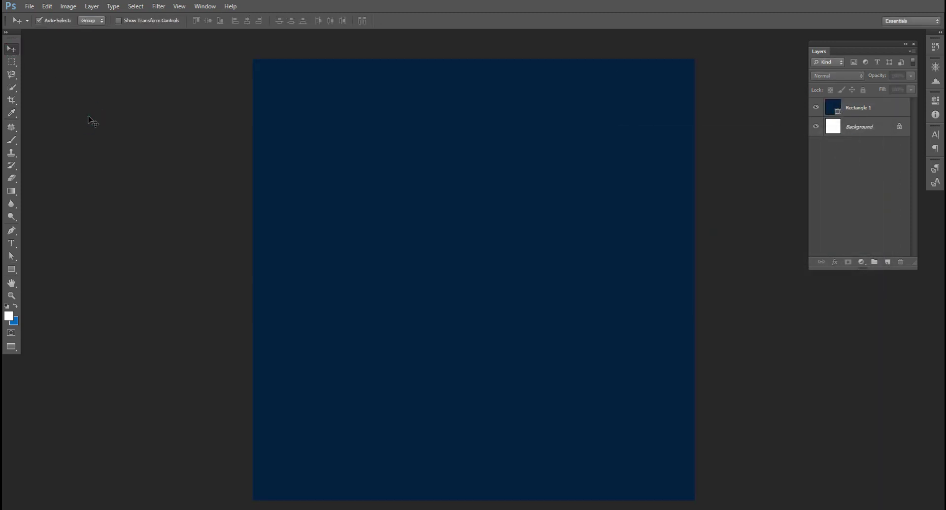
- Switch to the 46902.jpg photo and zoom in on the seated woman
key(F7)
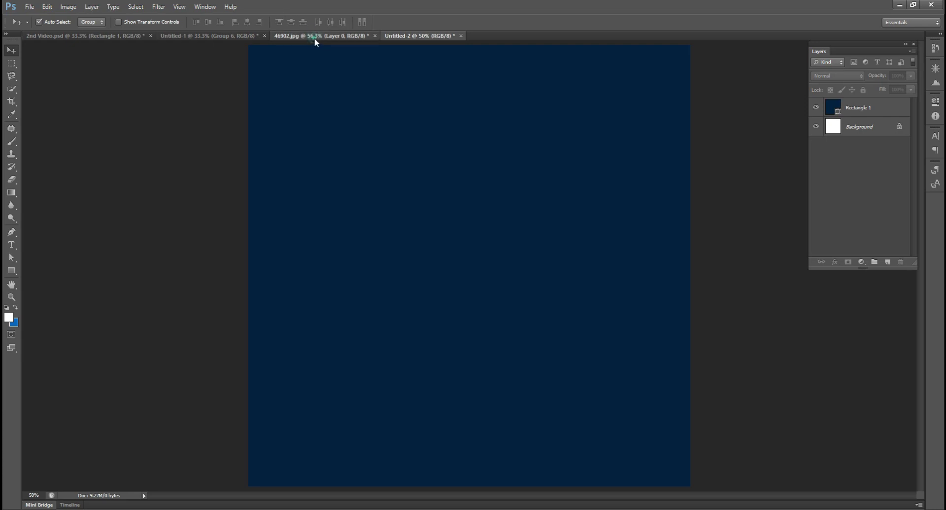
click(314, 38)
key(z)
click(537, 192)
drag(562, 217, 477, 170)
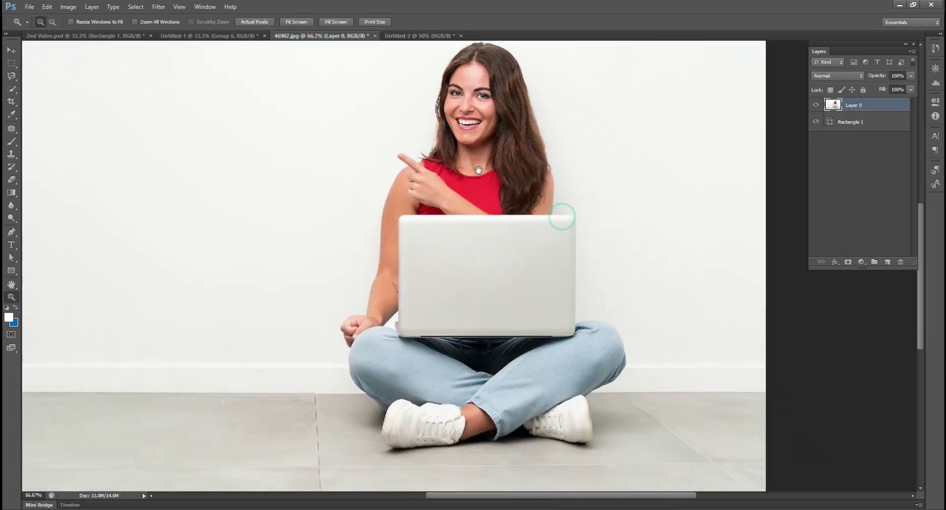
drag(422, 162, 384, 160)
- Quick-select the woman's face, hair, arm, laptop, legs and right knee
click(8, 89)
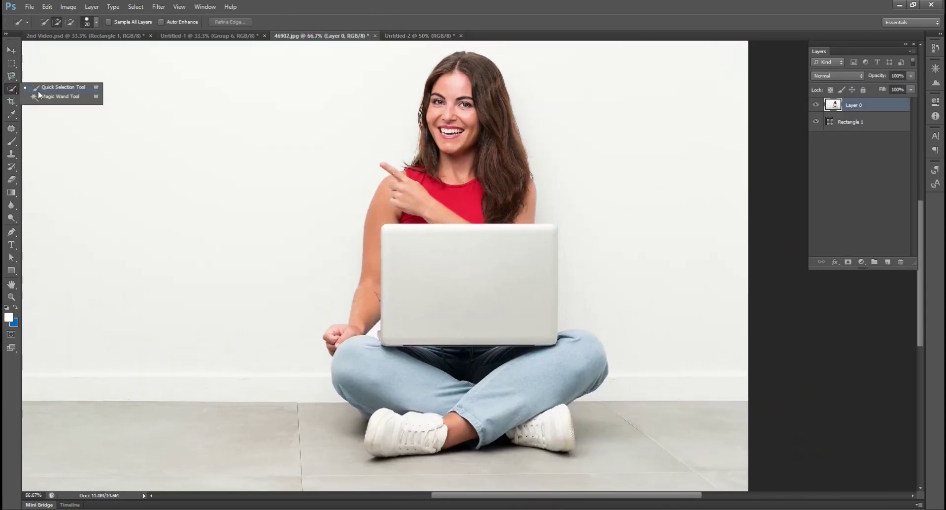
click(50, 90)
drag(443, 98, 464, 286)
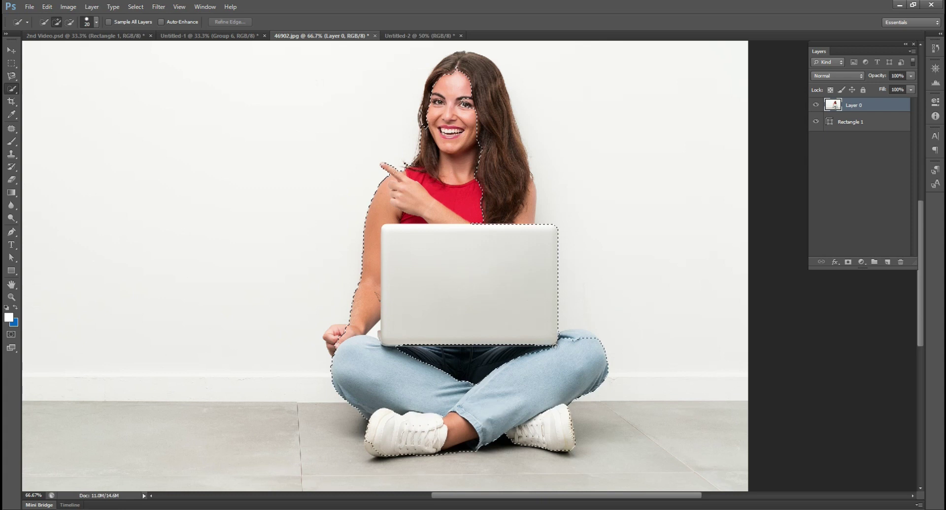
drag(553, 355, 551, 352)
click(505, 195)
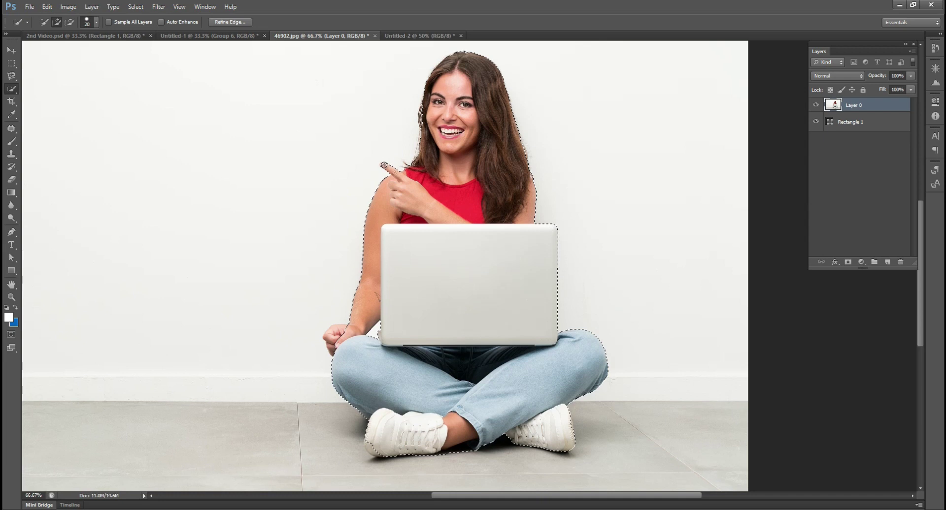
- At 200%, add the sneaker heel and jeans cuff, and remove the floor shadow
key(ctrl+plus)
key(ctrl+plus)
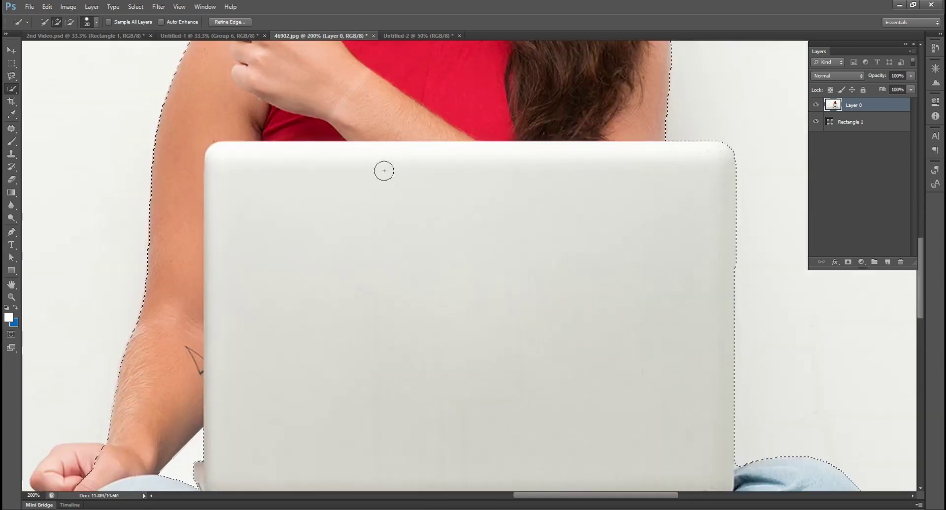
scroll(384, 171, down, 3)
scroll(384, 171, left, 3)
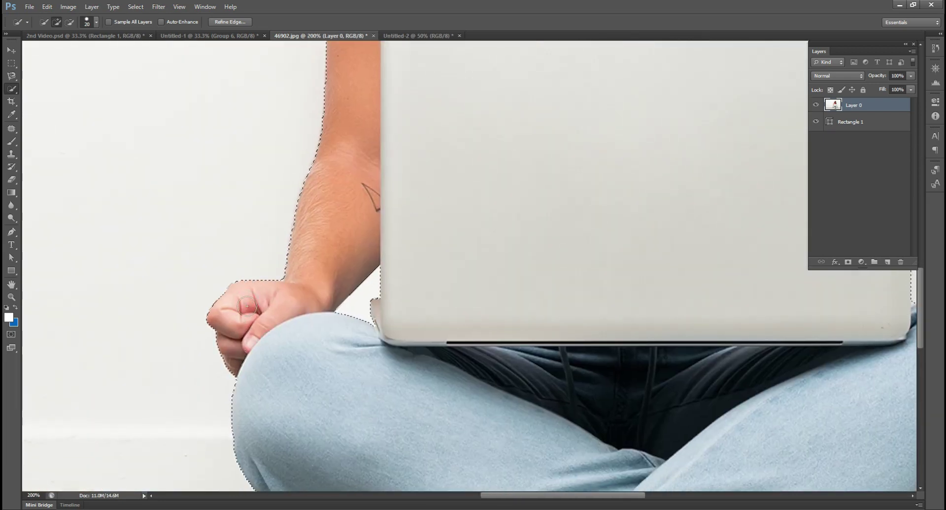
scroll(314, 375, down, 3)
scroll(314, 374, right, 1)
scroll(344, 320, down, 2)
scroll(345, 320, right, 1)
drag(243, 315, 256, 355)
scroll(431, 326, down, 1)
scroll(432, 326, right, 1)
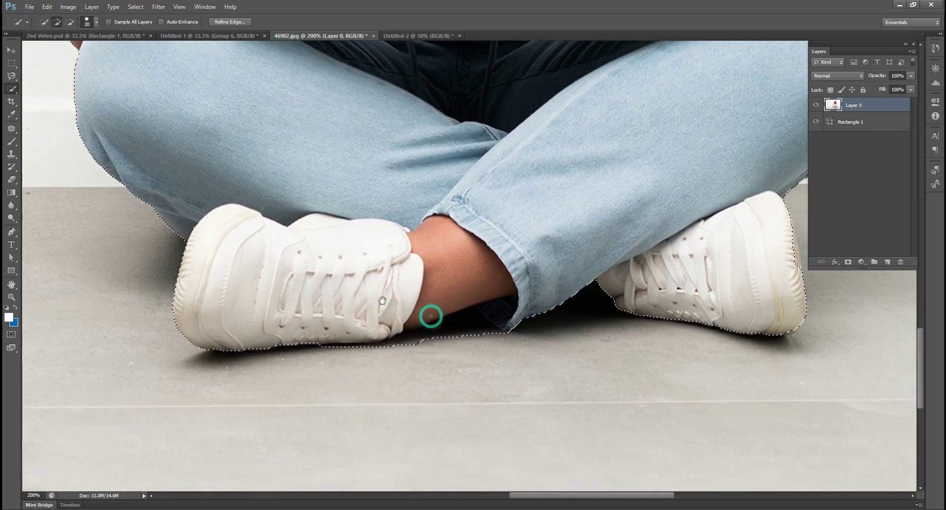
mouse_move(433, 333)
mouse_down()
mouse_move(392, 346)
mouse_move(442, 339)
mouse_up()
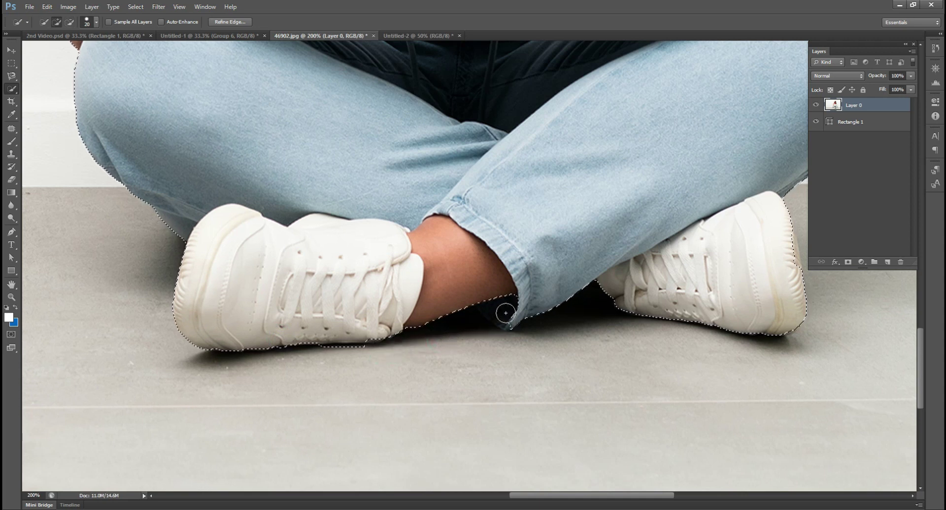
mouse_move(509, 304)
mouse_down()
mouse_move(460, 330)
mouse_move(502, 308)
mouse_move(503, 317)
mouse_move(476, 280)
mouse_move(500, 293)
mouse_up()
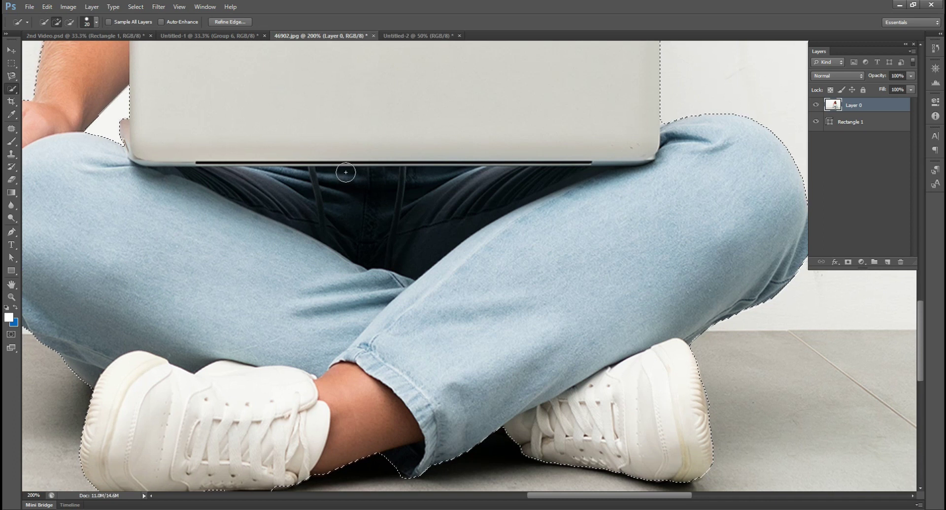
key(ctrl+0)
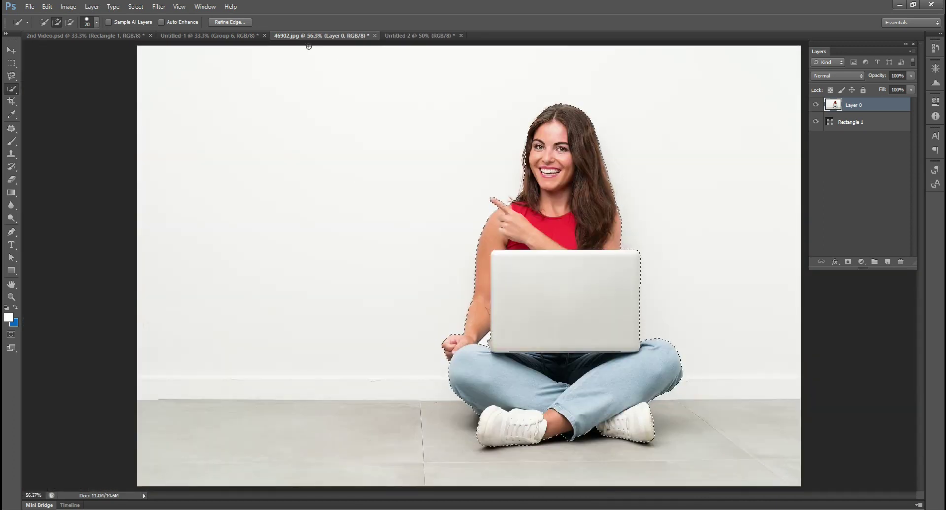
- In Refine Edge, use overlay preview, radius 2.3 px, feather 1.4 px and the refine brush
click(236, 22)
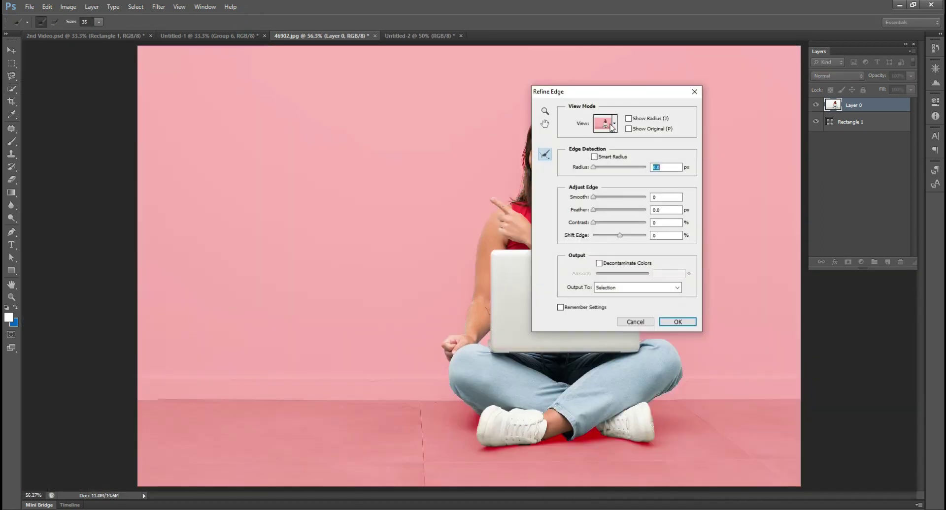
click(611, 127)
click(605, 92)
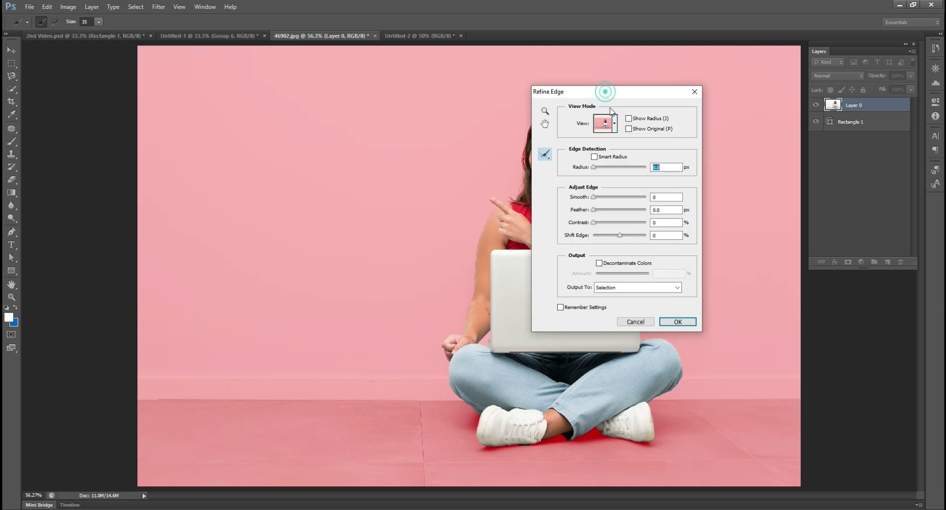
drag(595, 167, 599, 168)
drag(594, 209, 597, 210)
drag(620, 95, 318, 79)
click(248, 135)
click(259, 137)
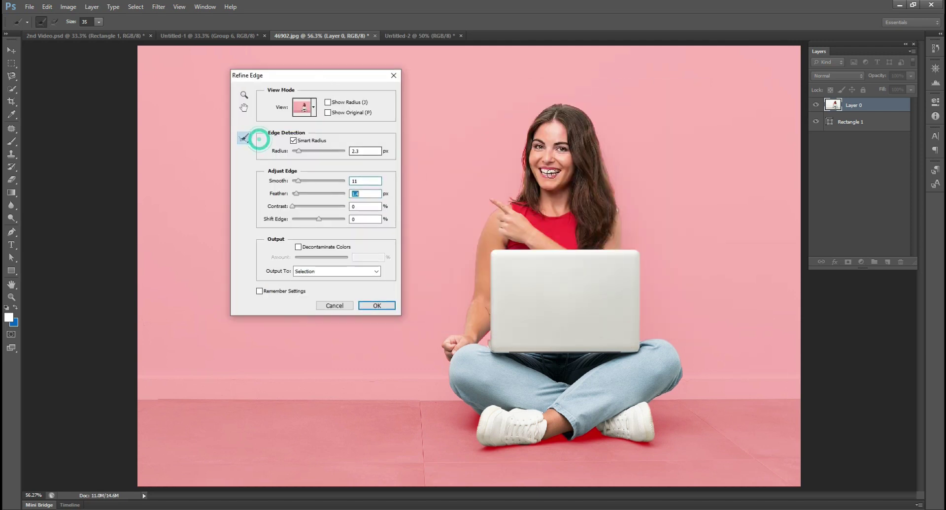
- Inspect the hair edges, then output the refined cutout to a new layer
scroll(541, 154, up, 1)
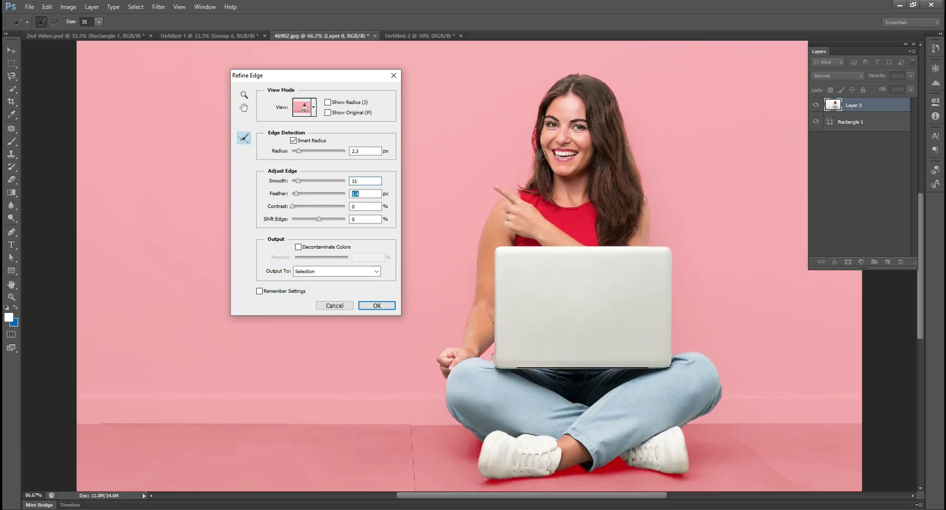
drag(589, 144, 525, 157)
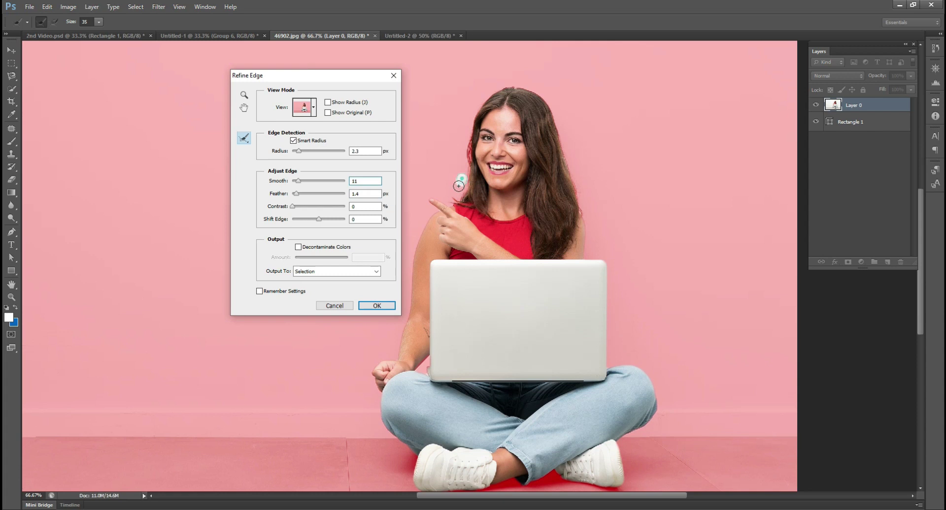
drag(482, 194, 506, 127)
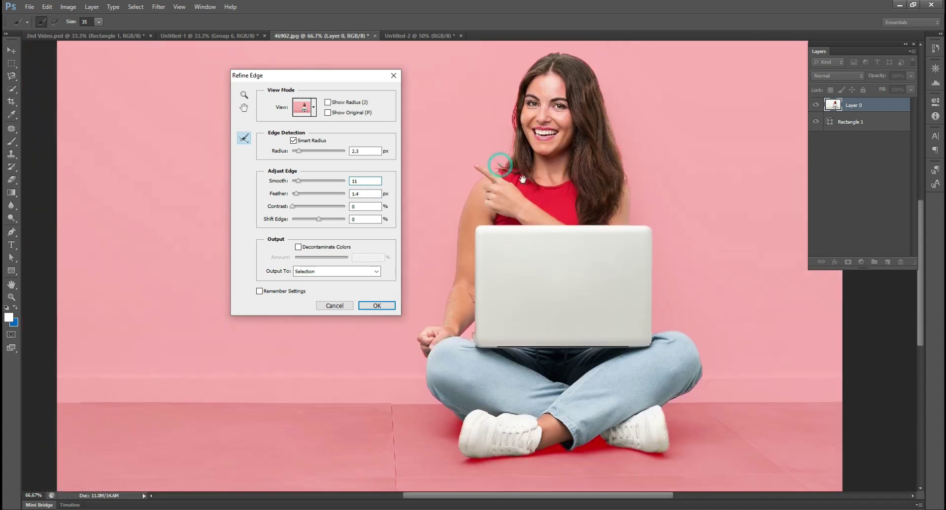
drag(526, 171, 493, 237)
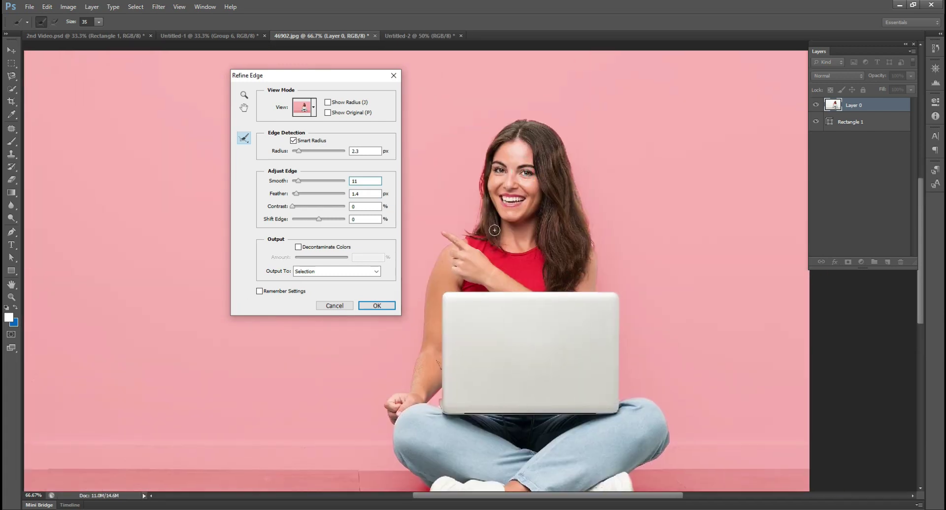
scroll(538, 175, up, 1)
scroll(538, 176, up, 1)
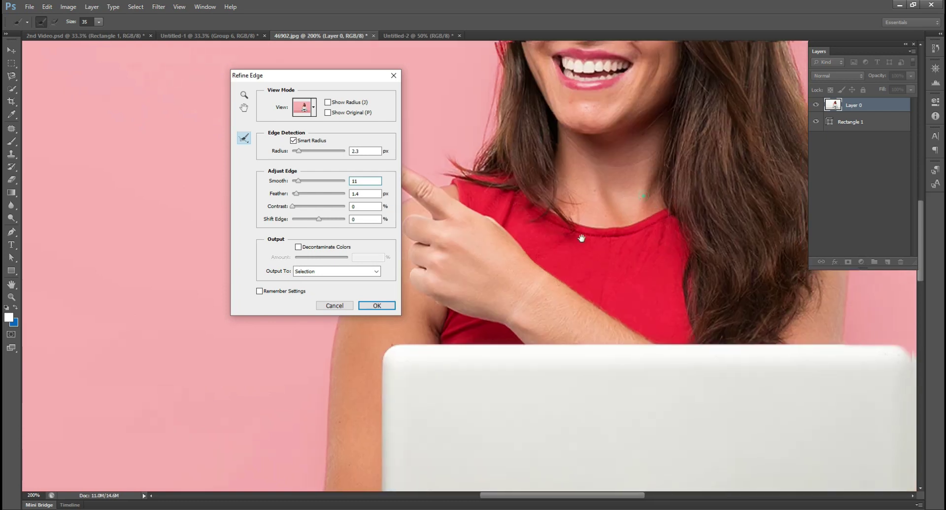
drag(643, 197, 520, 295)
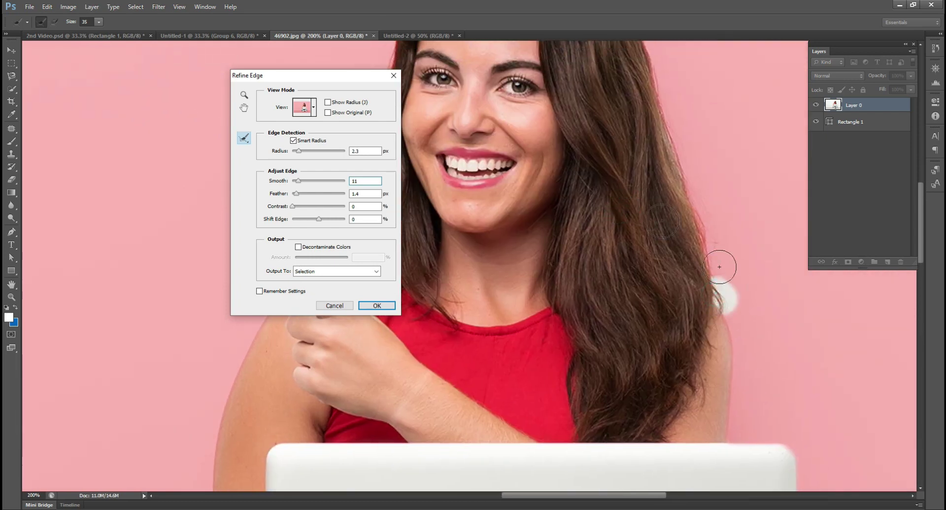
drag(336, 76, 199, 76)
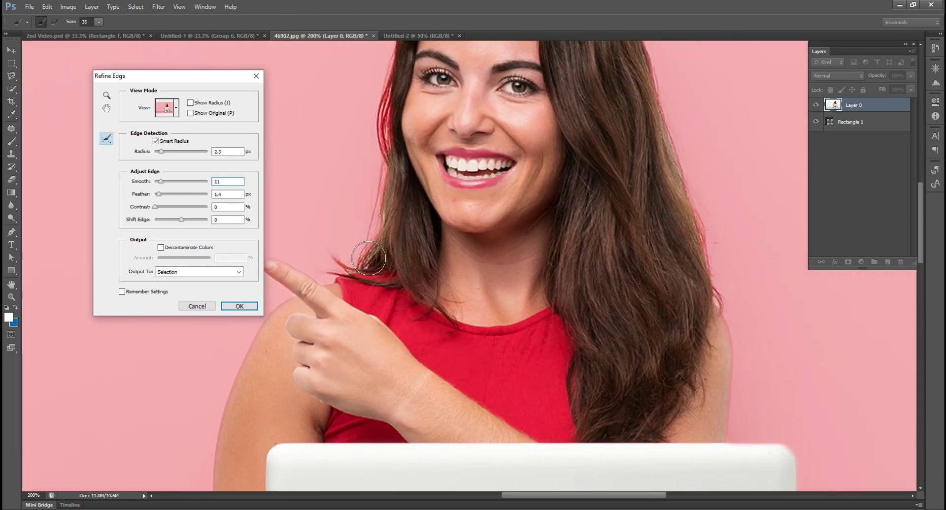
drag(425, 164, 520, 138)
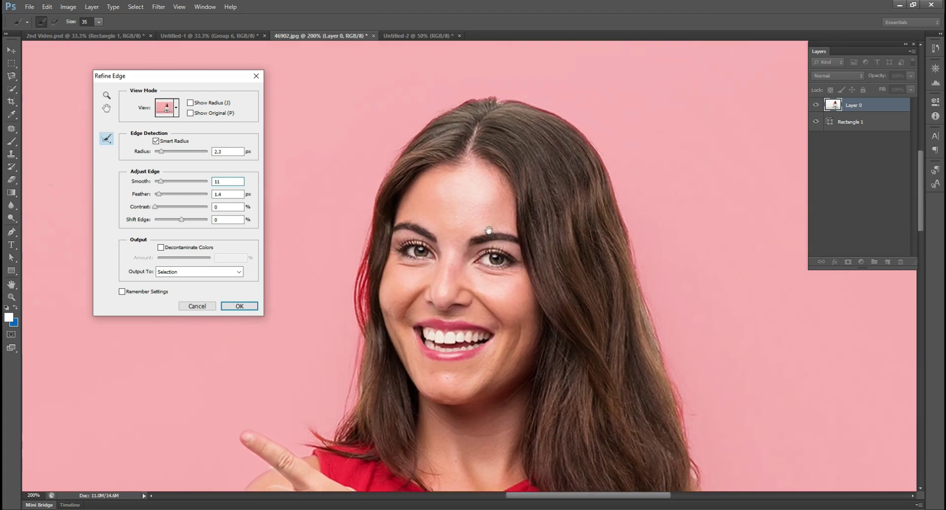
key(ctrl+minus)
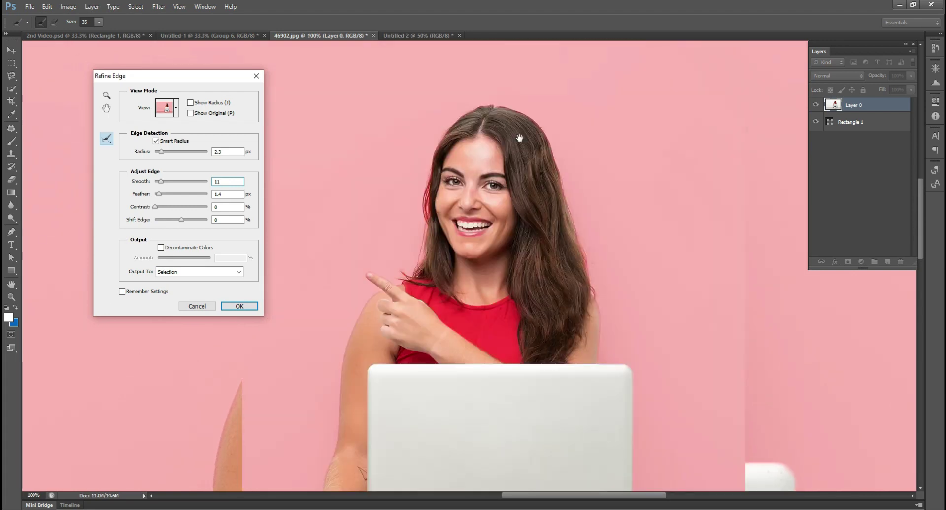
click(213, 271)
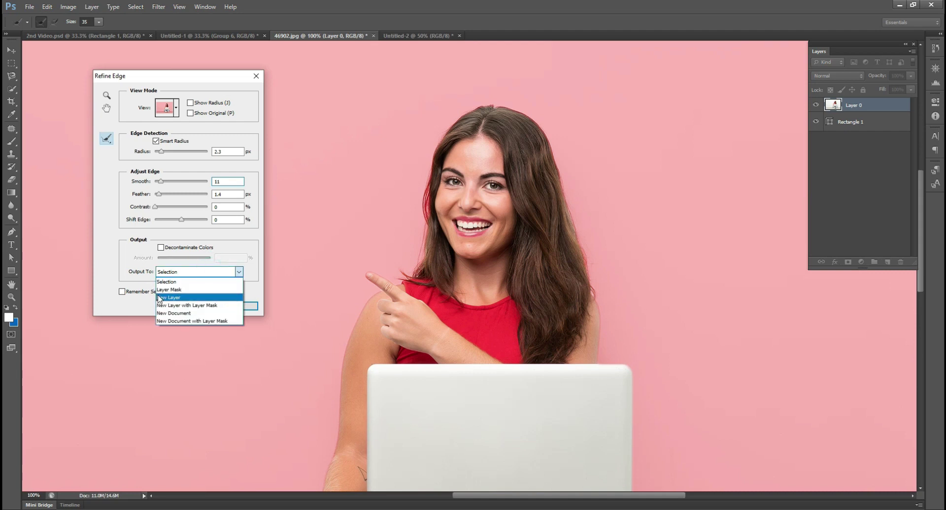
click(169, 297)
click(244, 305)
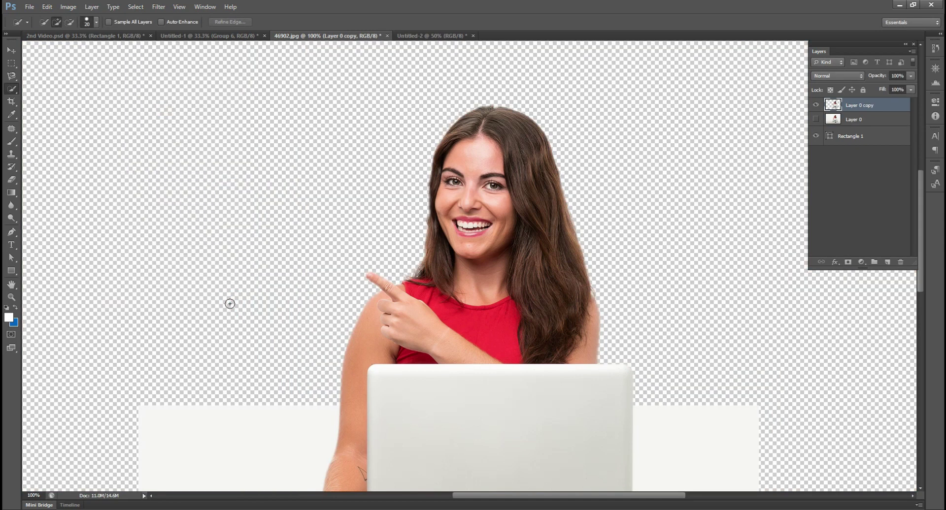
- Drag the woman cutout into the navy Untitled-2 poster and nudge her up
click(13, 50)
key(ctrl+minus)
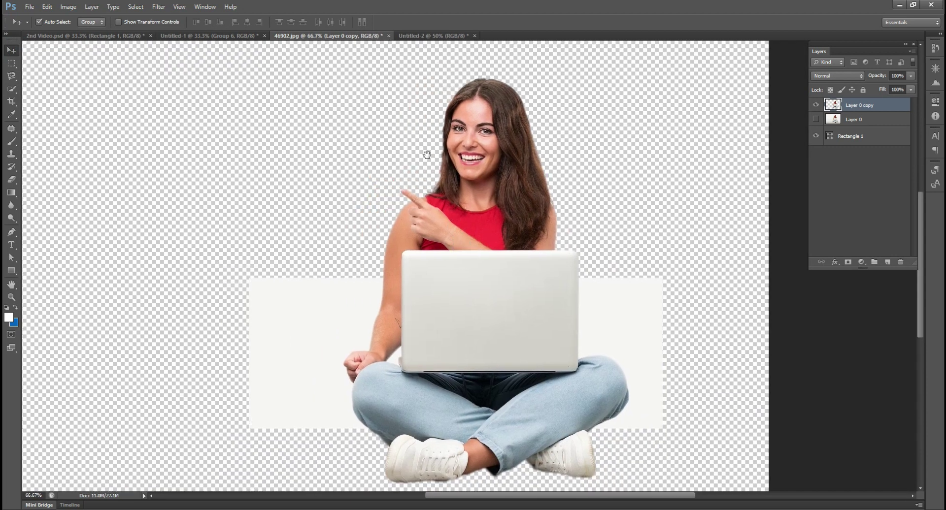
mouse_move(475, 144)
mouse_down()
mouse_move(433, 41)
mouse_move(472, 178)
mouse_up()
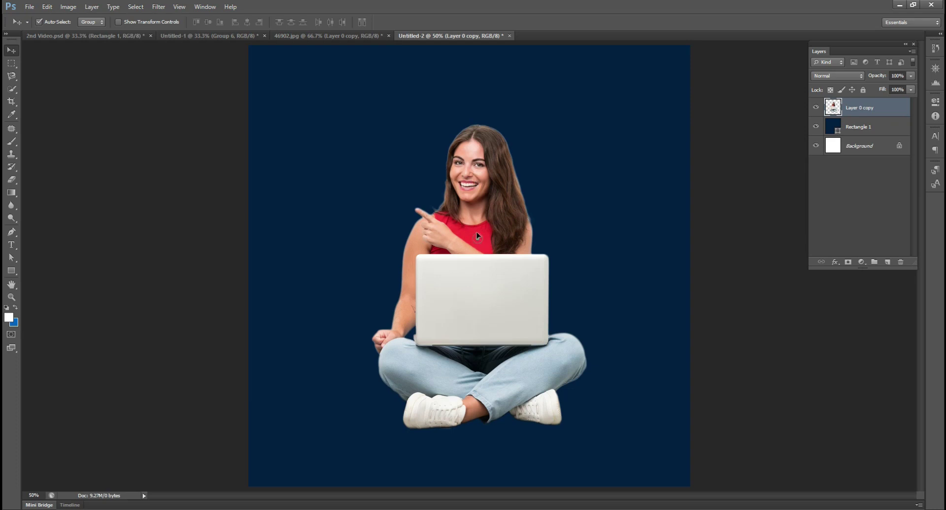
drag(477, 236, 481, 232)
key(ctrl+minus)
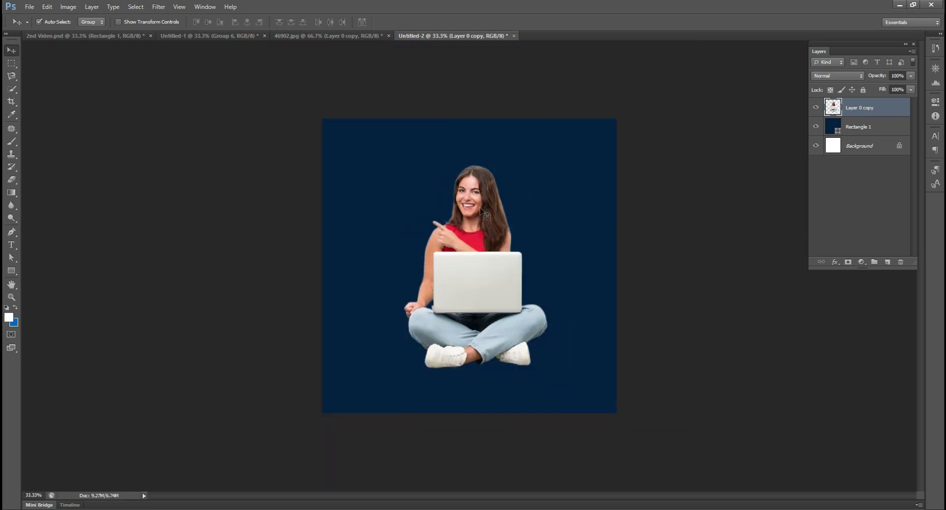
- Scale the woman down to about 94% and recentre her on the poster
key(ctrl+t)
drag(548, 370, 543, 360)
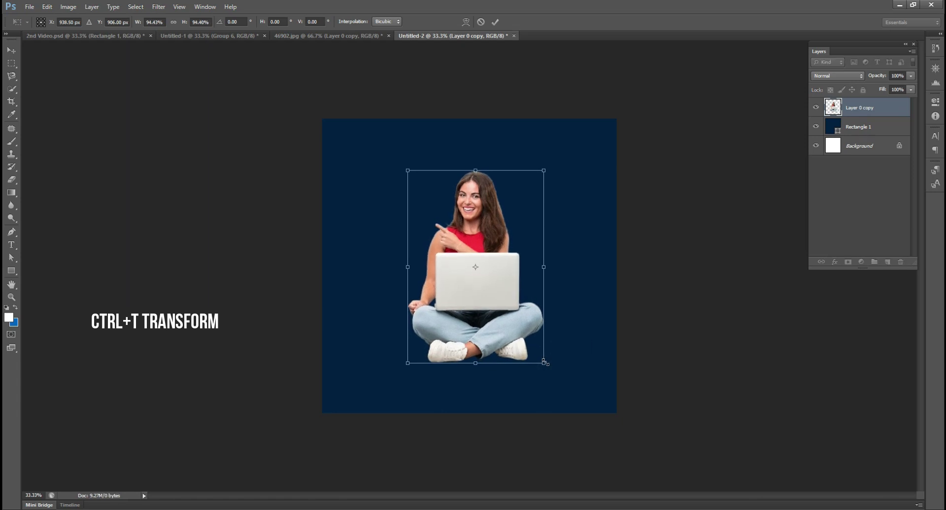
key(Return)
drag(505, 326, 500, 315)
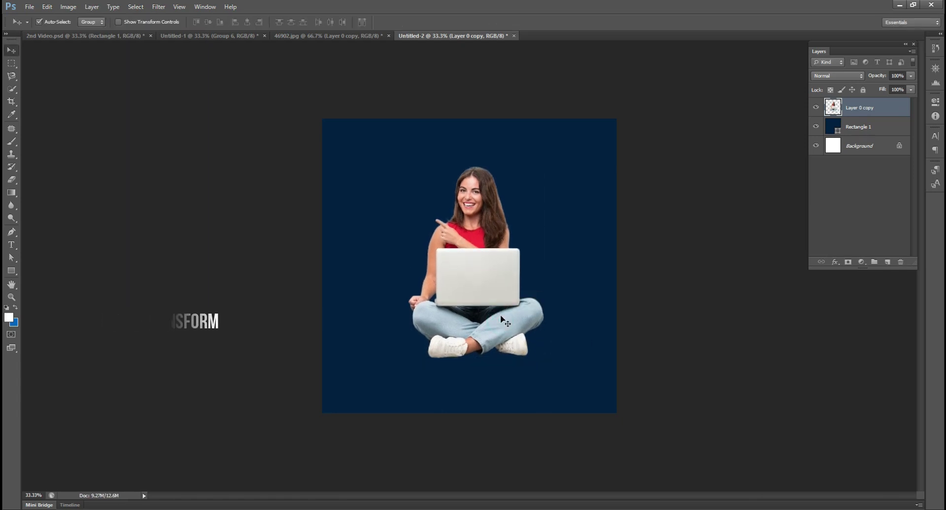
drag(481, 247, 476, 246)
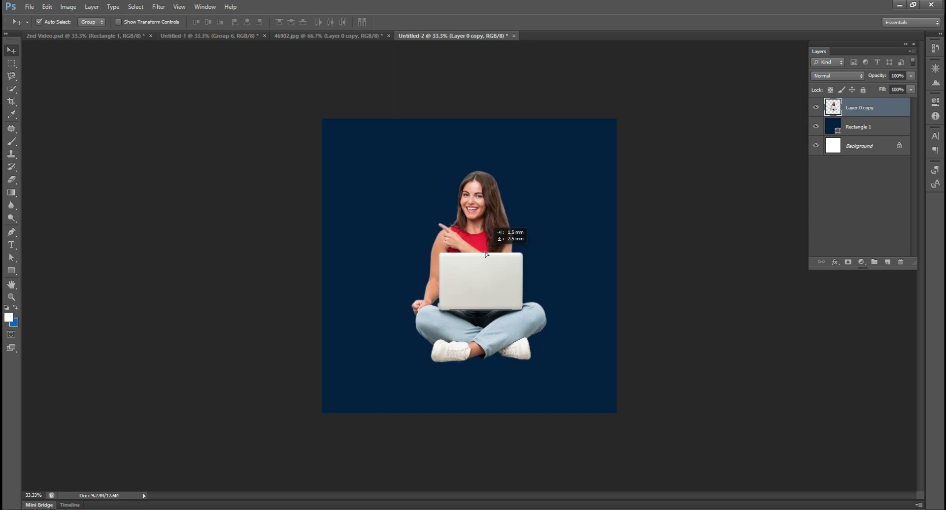
- Add Layer 1 above Rectangle 1 and set a soft round 0%-hardness brush at reduced size
click(556, 211)
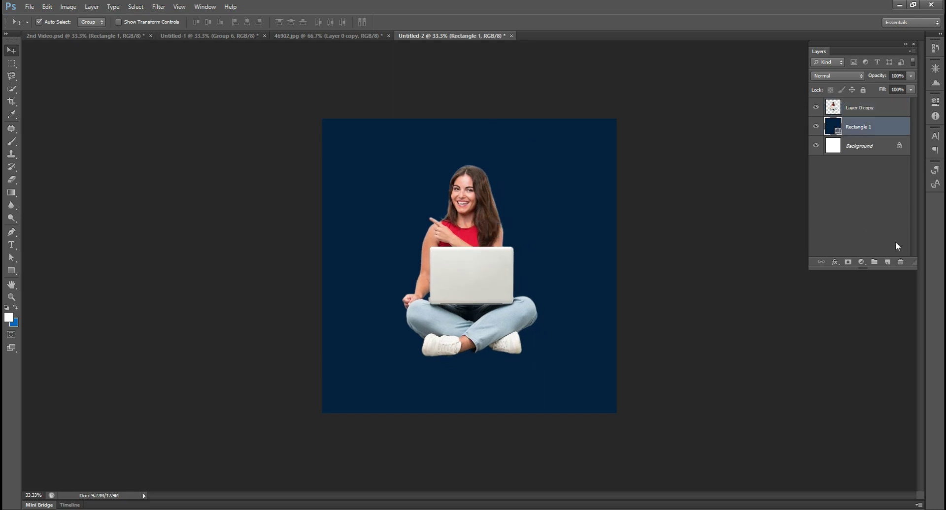
click(888, 260)
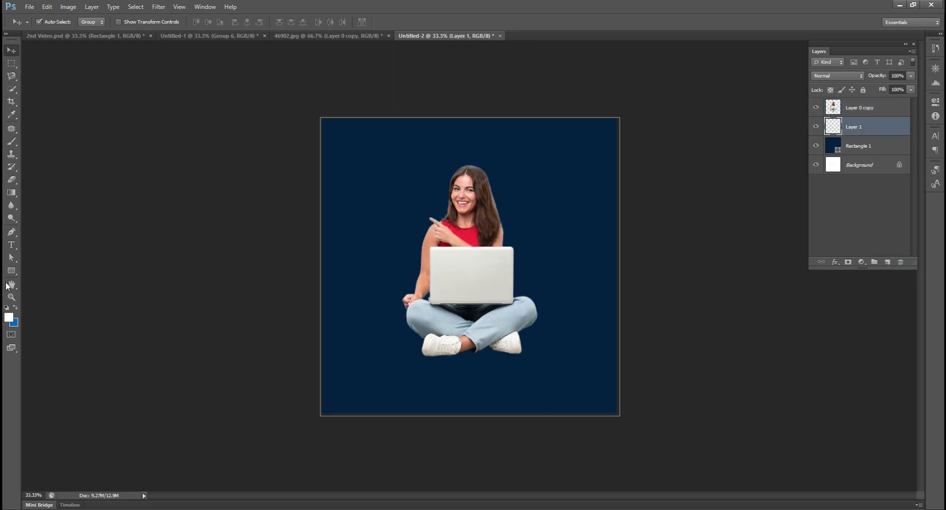
key(b)
right_click(47, 126)
click(21, 98)
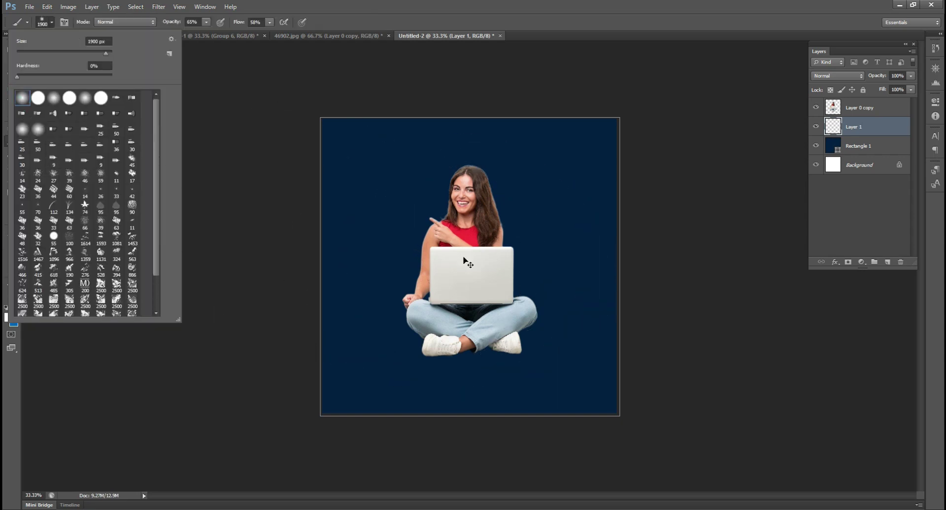
key(Escape)
key(ctrl+z)
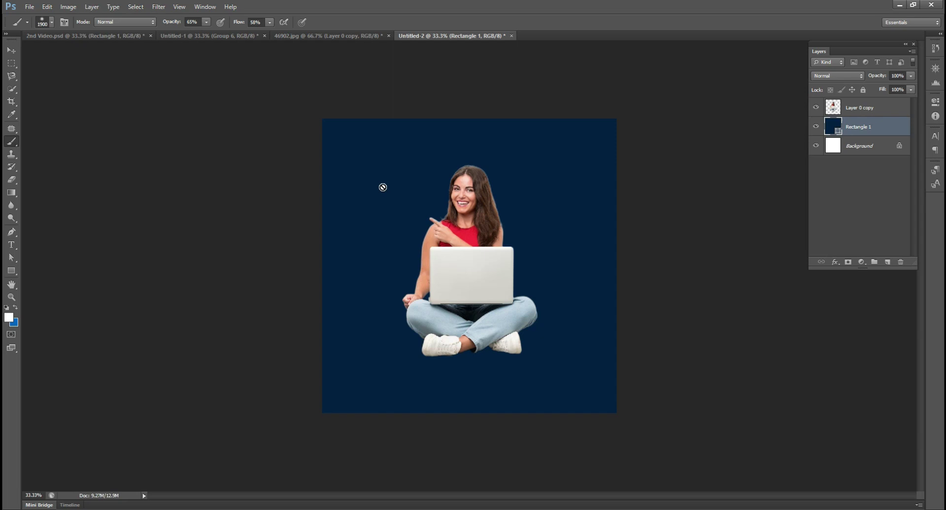
click(887, 262)
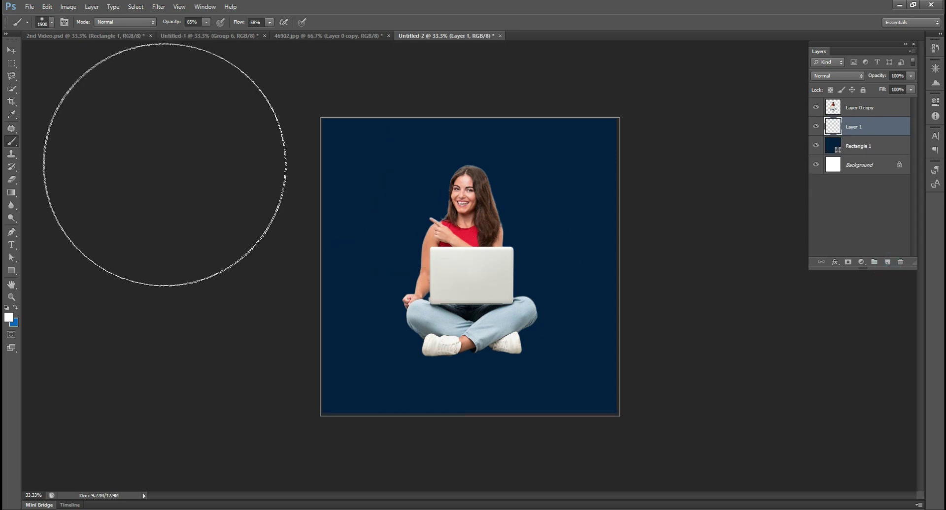
click(51, 23)
drag(104, 55, 103, 54)
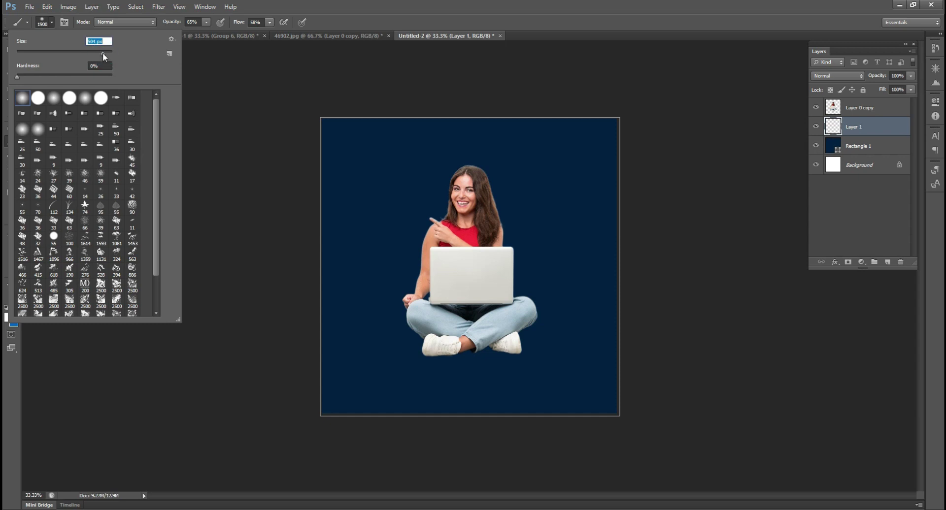
- Paint a soft black blob behind the woman on Layer 1
click(460, 276)
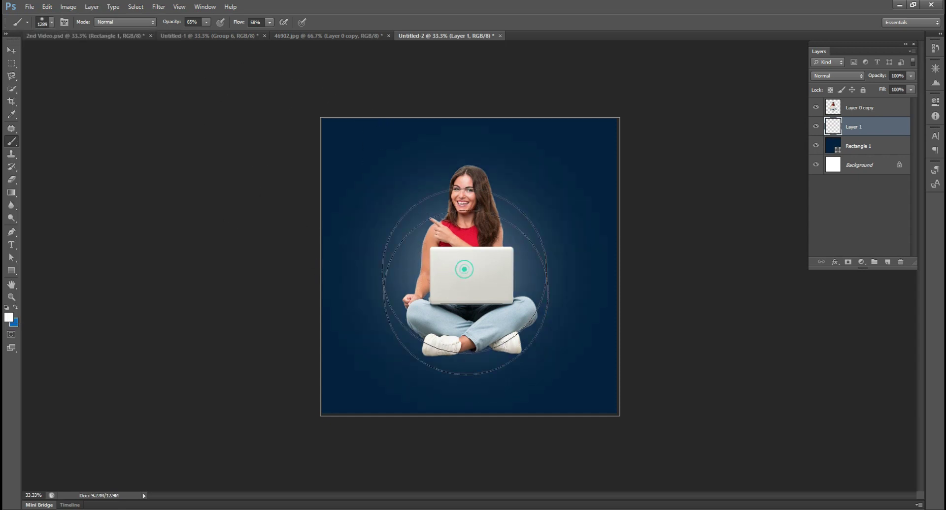
key(ctrl+z)
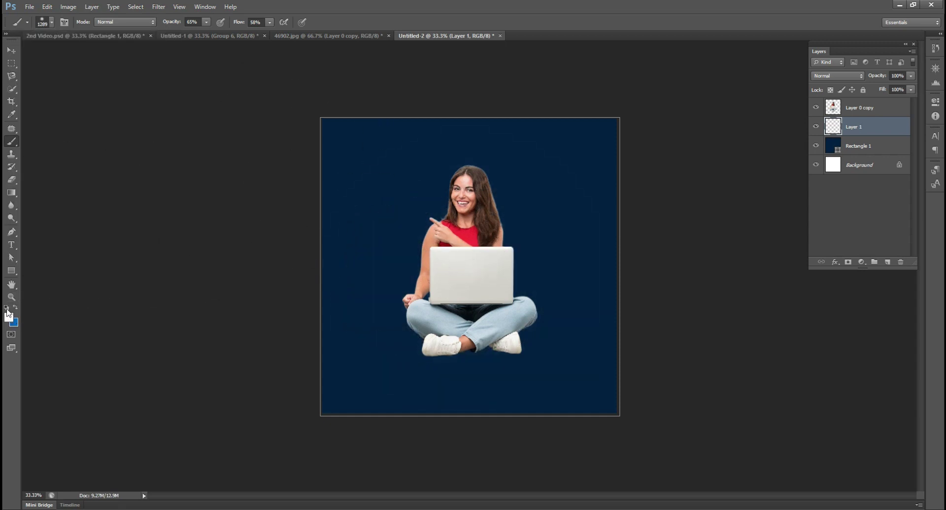
click(466, 256)
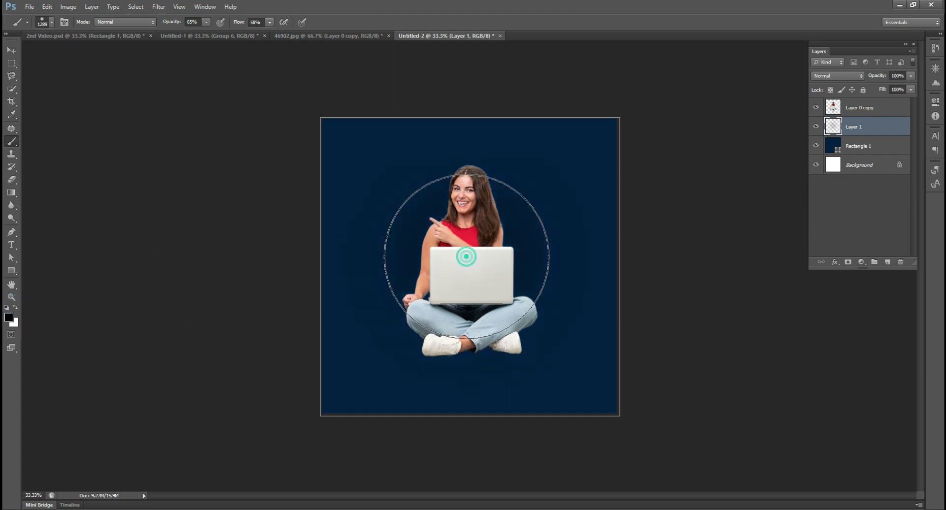
click(466, 256)
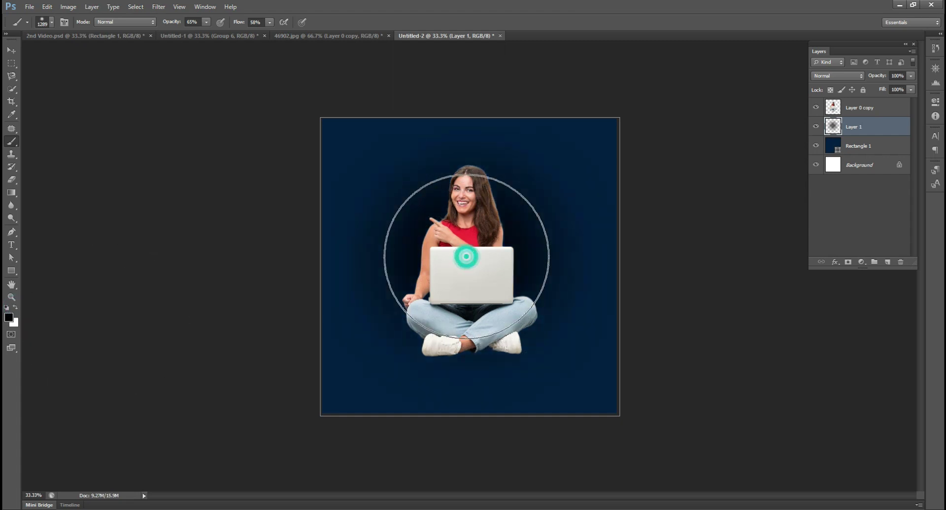
- Squash the black blob into a flat shadow band beneath her legs
click(12, 50)
key(ctrl+t)
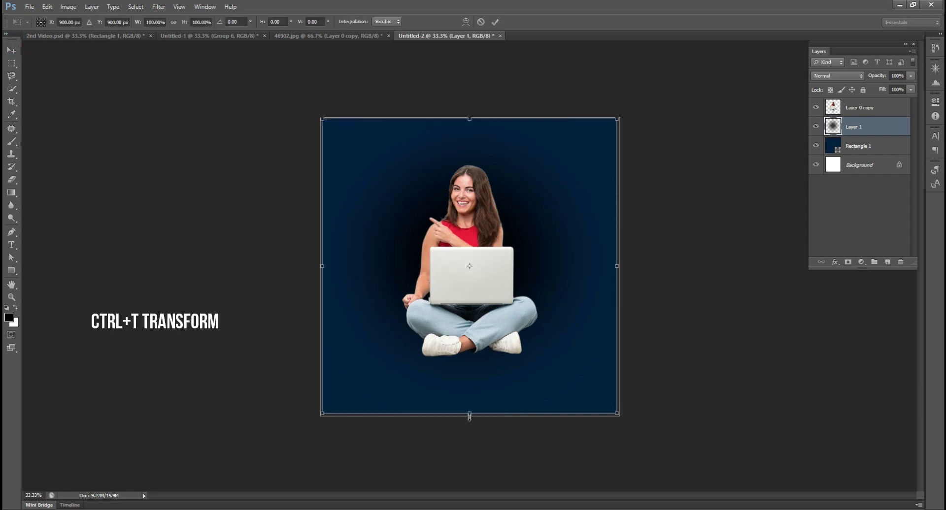
drag(469, 416, 468, 188)
drag(515, 157, 522, 370)
drag(619, 383, 598, 378)
double_click(551, 361)
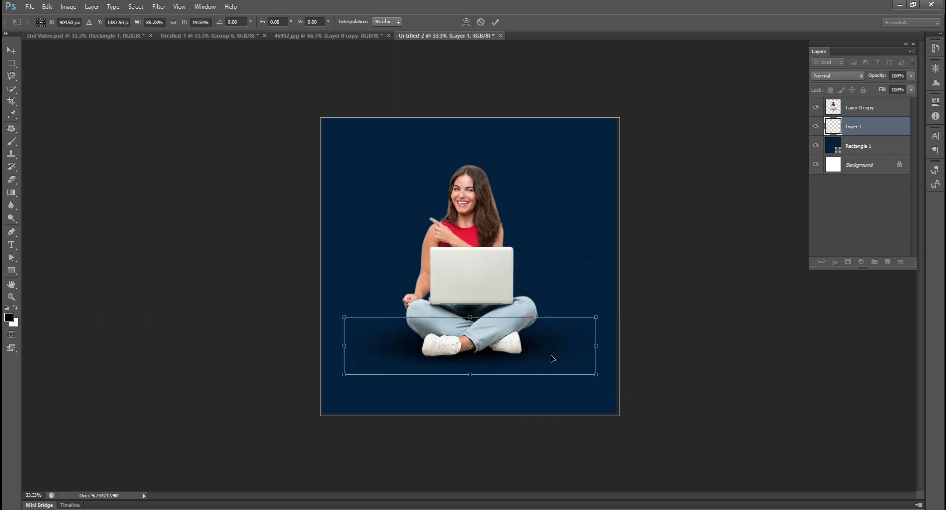
click(909, 76)
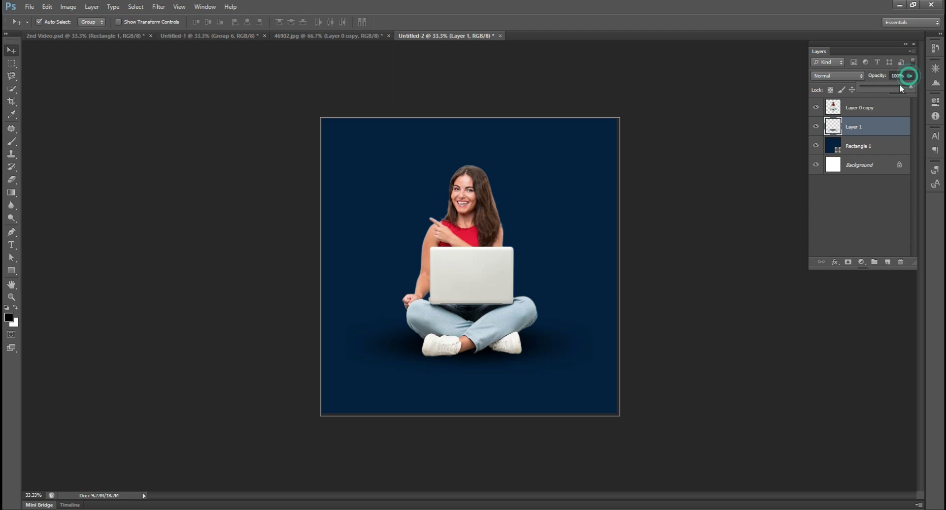
click(630, 222)
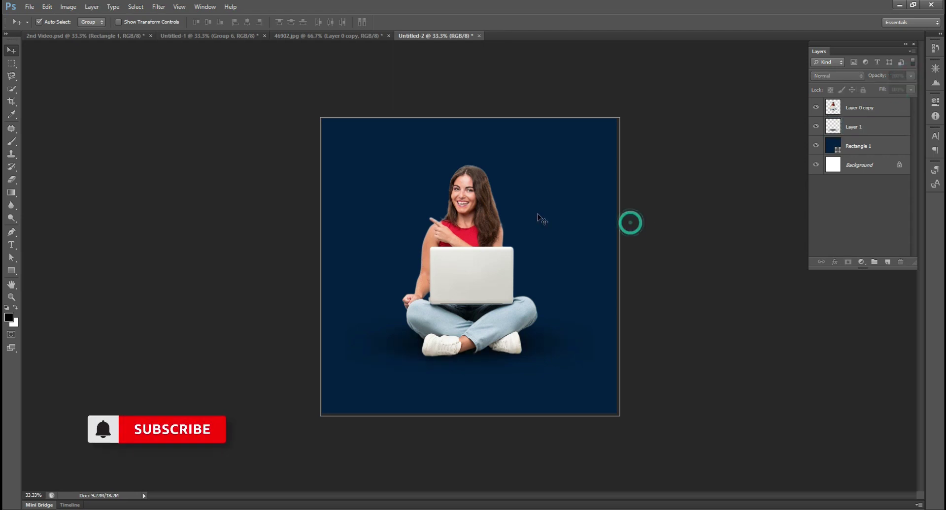
click(534, 213)
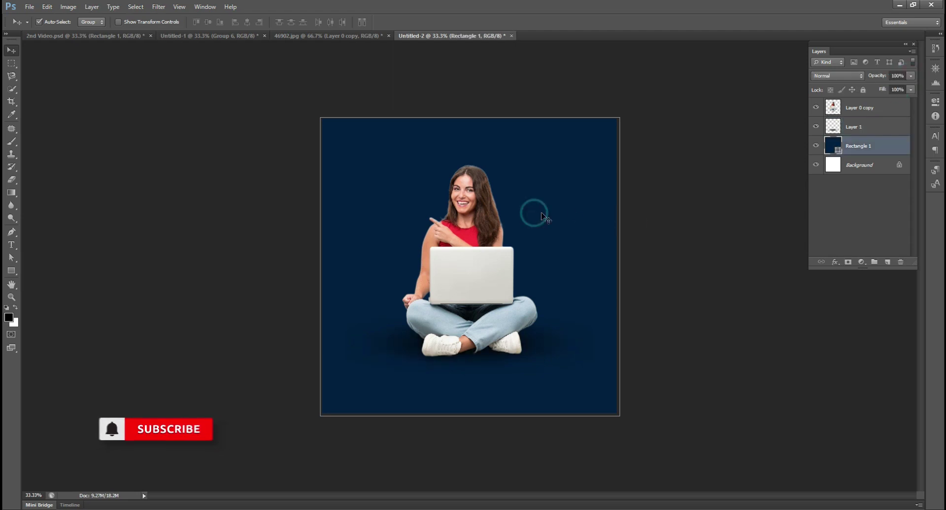
- Create Layer 2 above Layer 1 and choose the 2500 px watercolour brush preset
click(887, 262)
drag(850, 133, 853, 124)
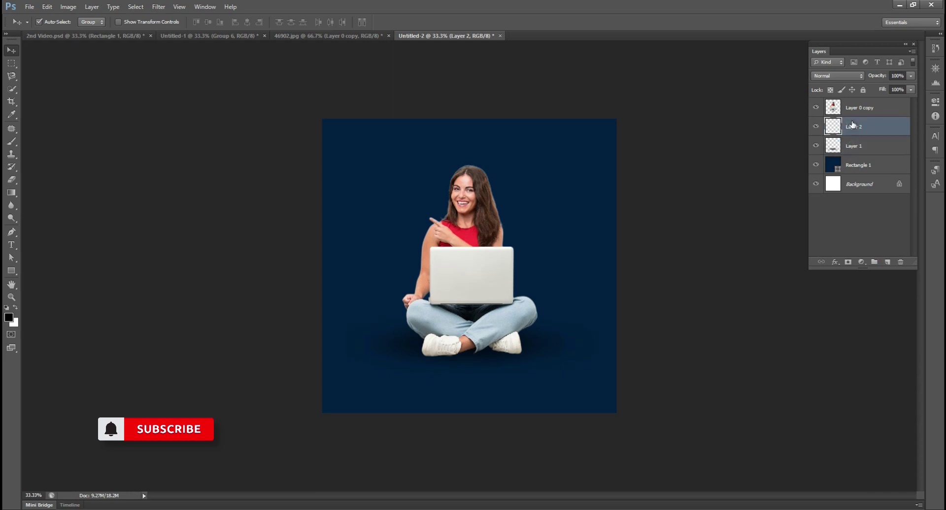
key(b)
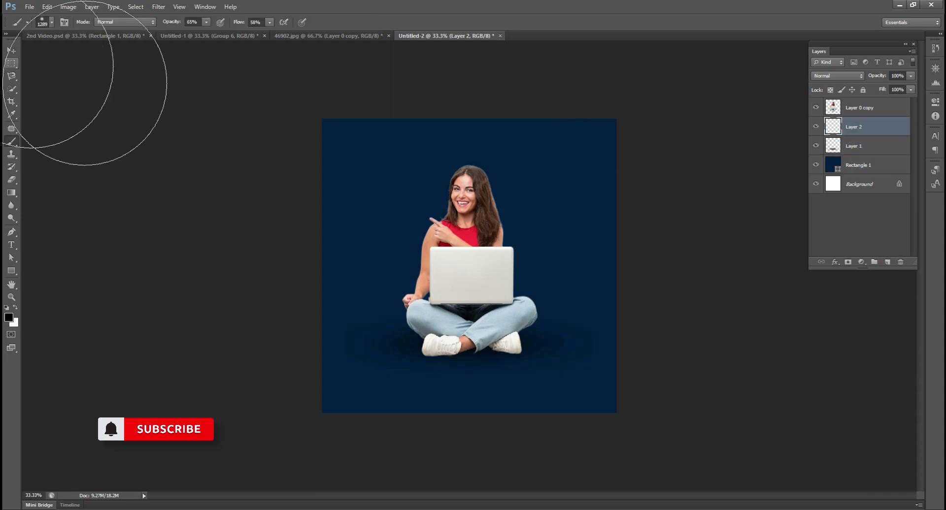
click(45, 21)
scroll(82, 245, down, 1)
scroll(63, 279, down, 1)
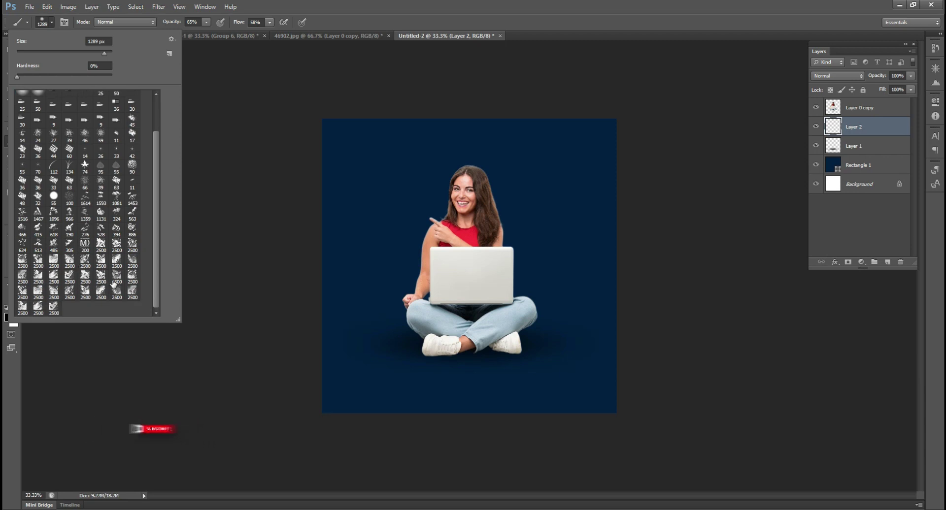
click(21, 261)
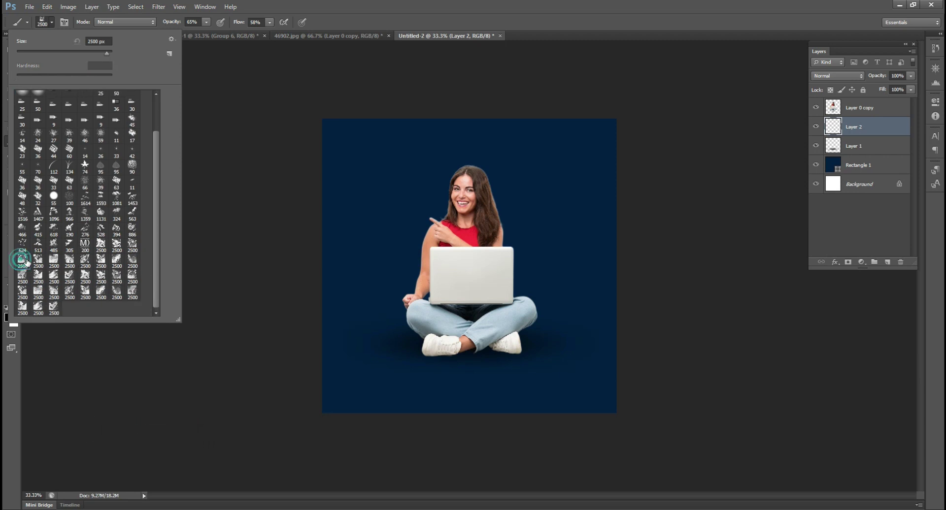
click(431, 266)
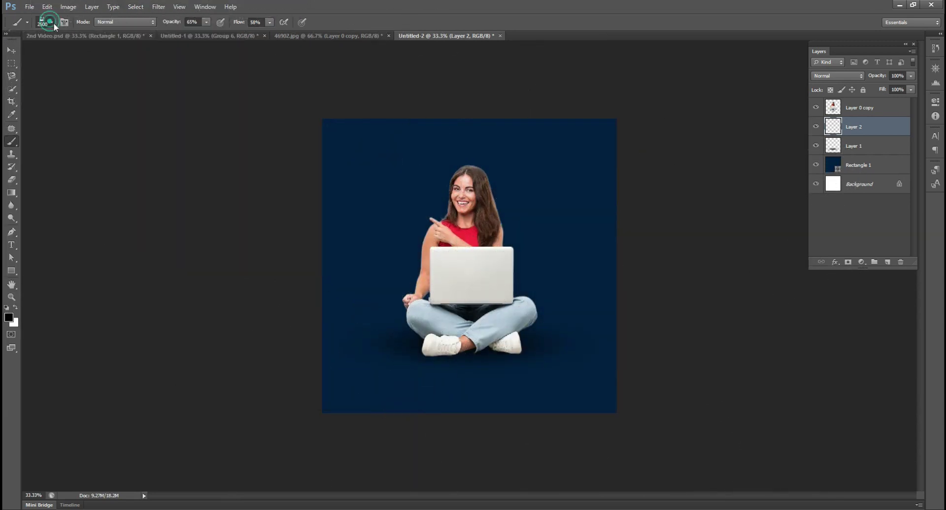
- Set the brush to 1289 px and stamp a faint dark texture at the upper left
click(54, 23)
click(108, 51)
drag(105, 52, 105, 53)
click(430, 236)
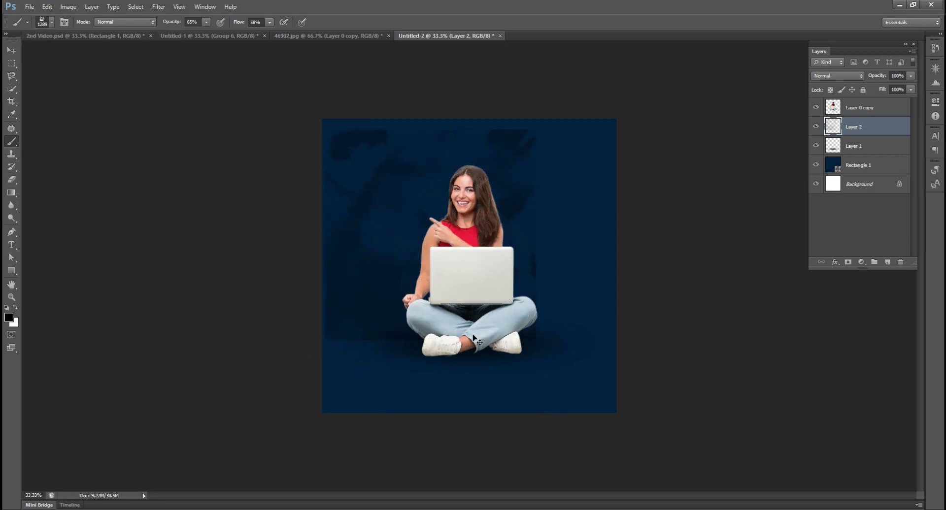
key(bracketright)
key(bracketright)
key(bracketright)
key(bracketright)
key(bracketright)
key(bracketright)
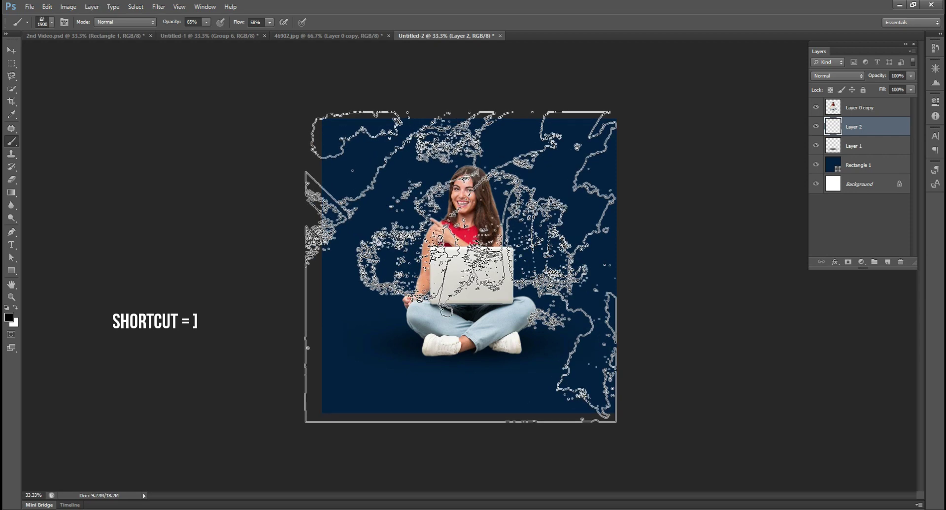
- Paint brighter blue #0b4c98 watercolour strokes across the navy background on Layer 2
click(9, 316)
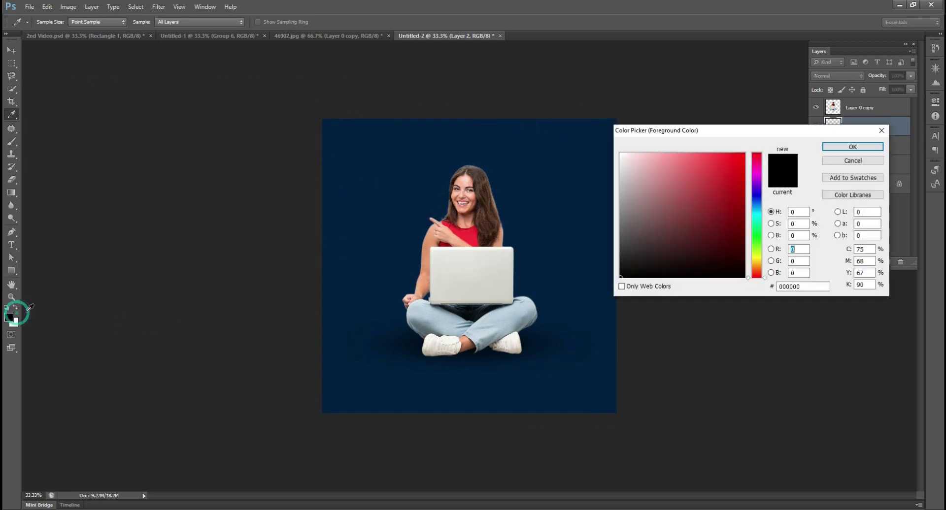
click(571, 222)
drag(739, 243, 737, 173)
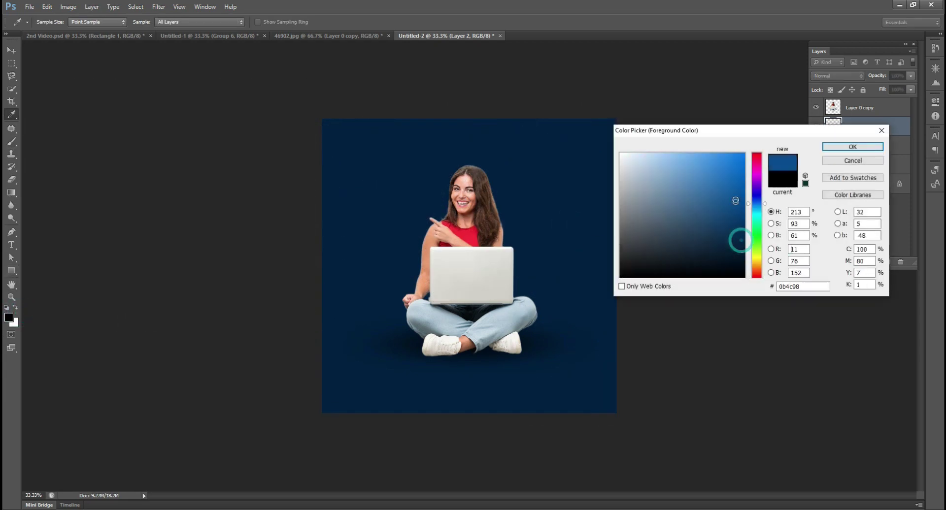
click(852, 147)
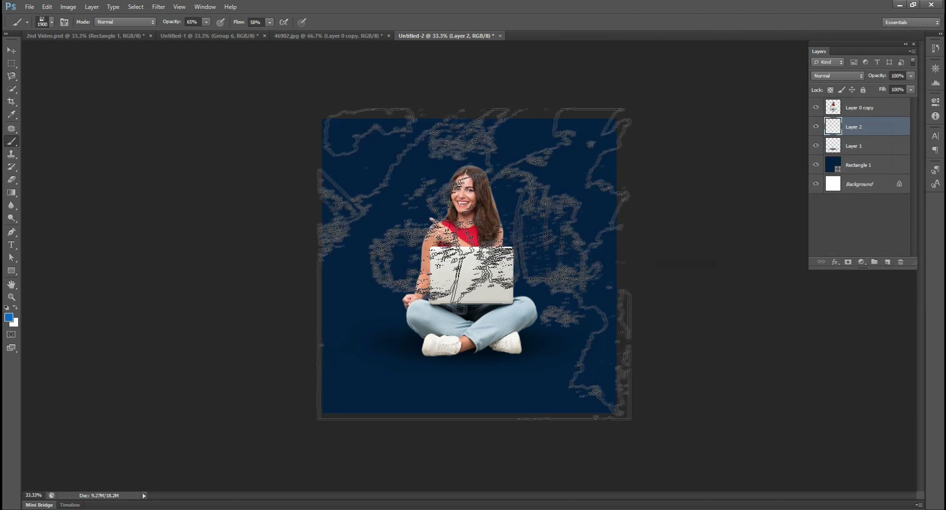
drag(476, 261, 549, 345)
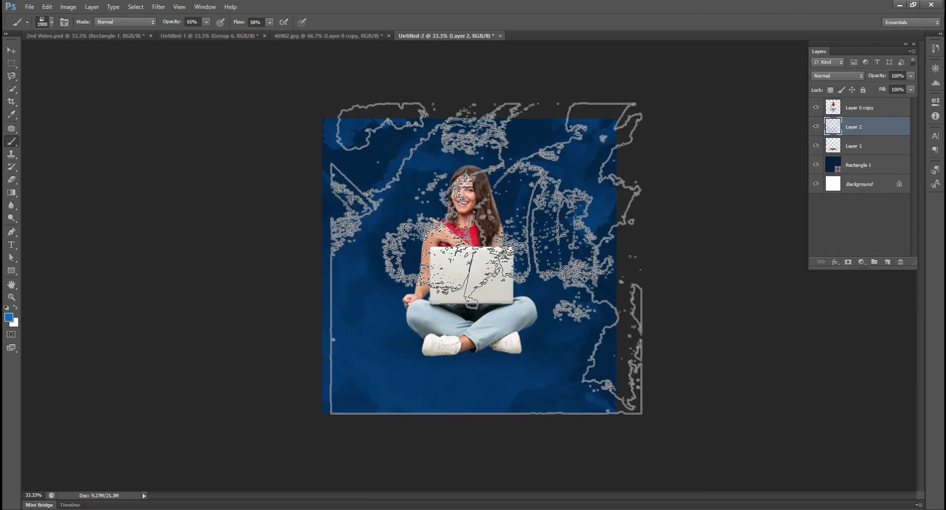
key(v)
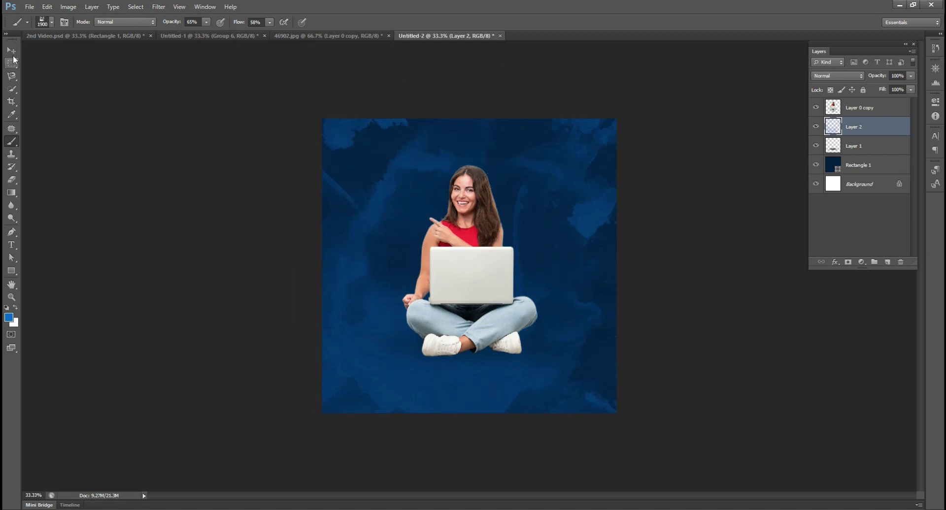
key(z)
click(512, 254)
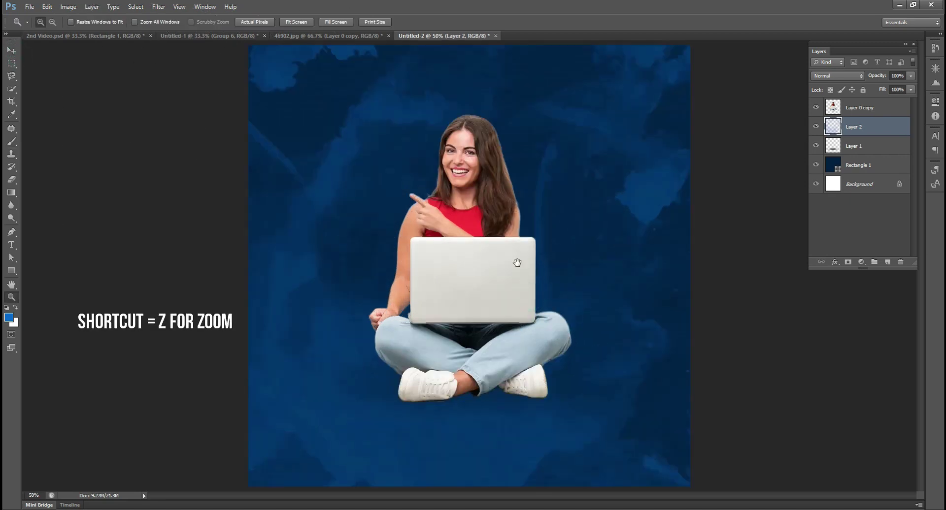
key(ctrl+minus)
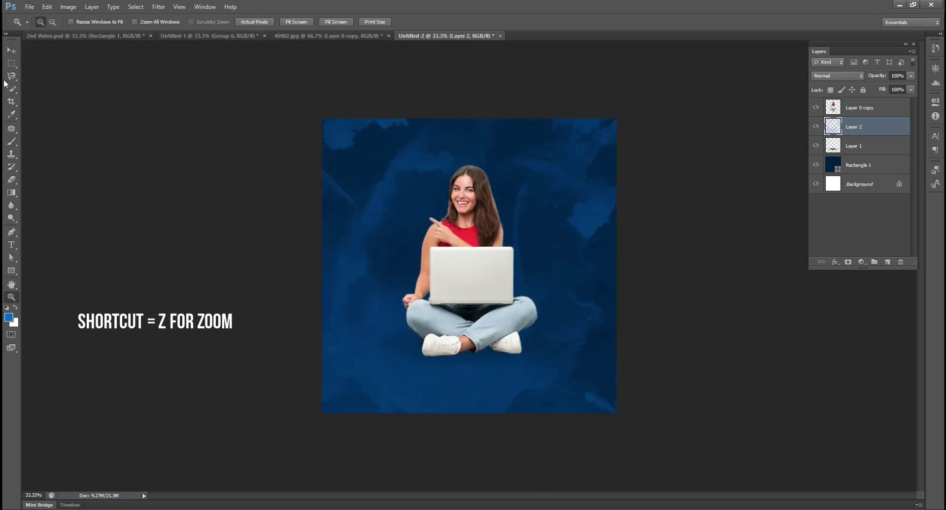
click(11, 49)
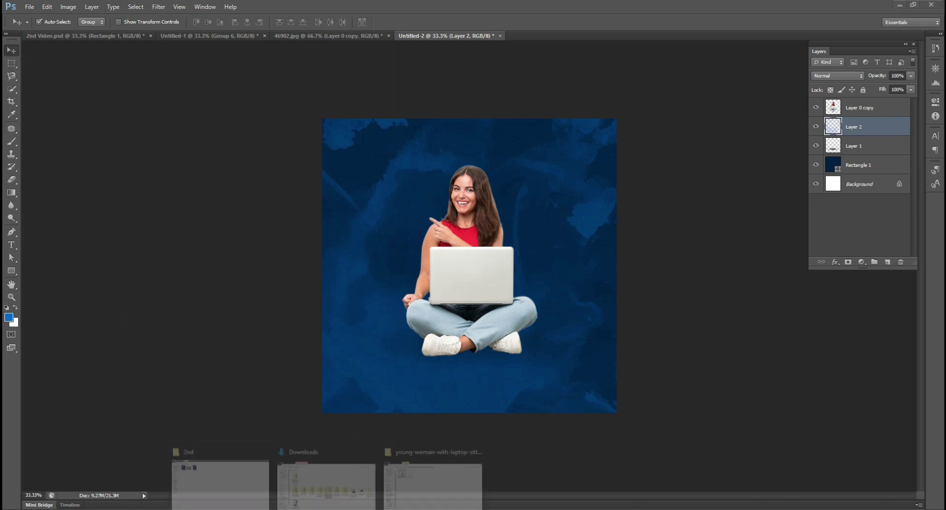
- Open the Document notes in WordPad and copy the line 'we are creative agency'
click(220, 478)
double_click(120, 61)
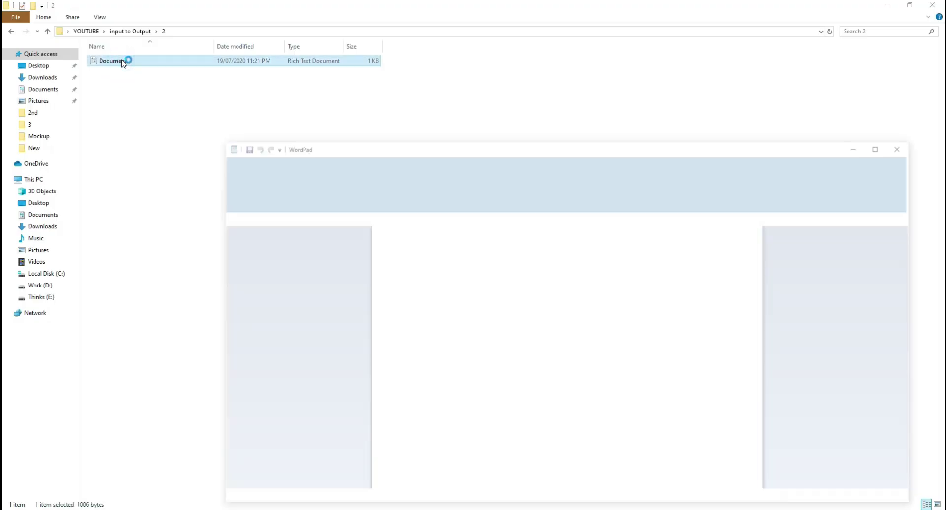
drag(532, 159, 504, 128)
click(350, 508)
drag(462, 202, 380, 199)
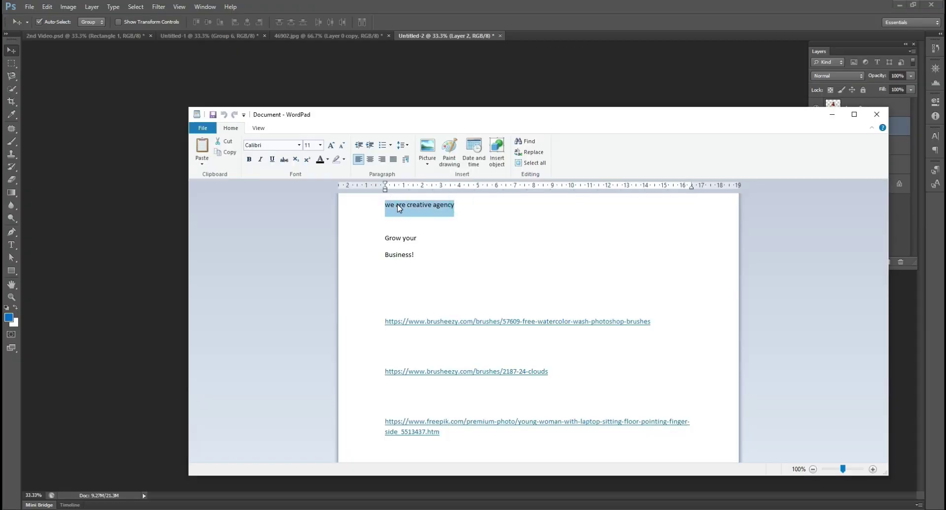
right_click(399, 208)
click(409, 225)
- Return to the Photoshop poster and zoom in to 50%
click(320, 92)
key(z)
click(500, 207)
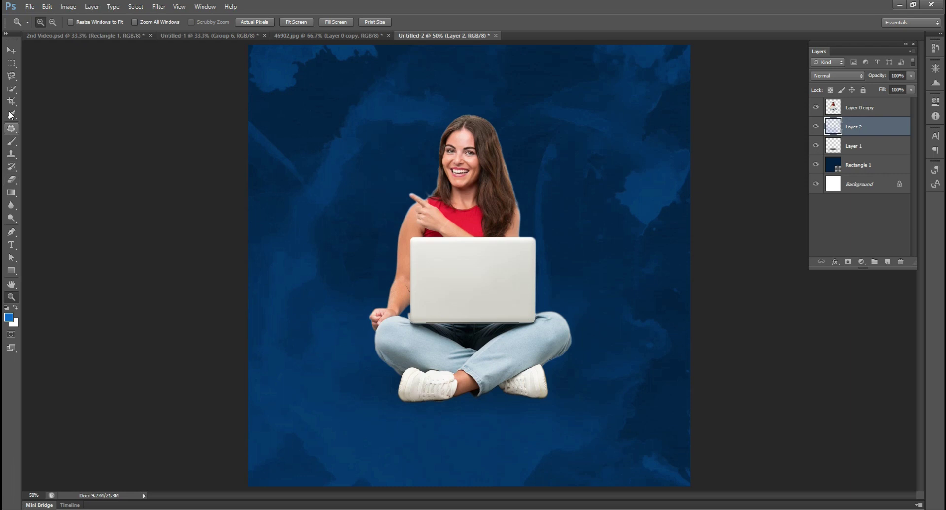
- Paste 'we are creative agency' as a new text layer at the poster's upper left
click(11, 244)
click(294, 157)
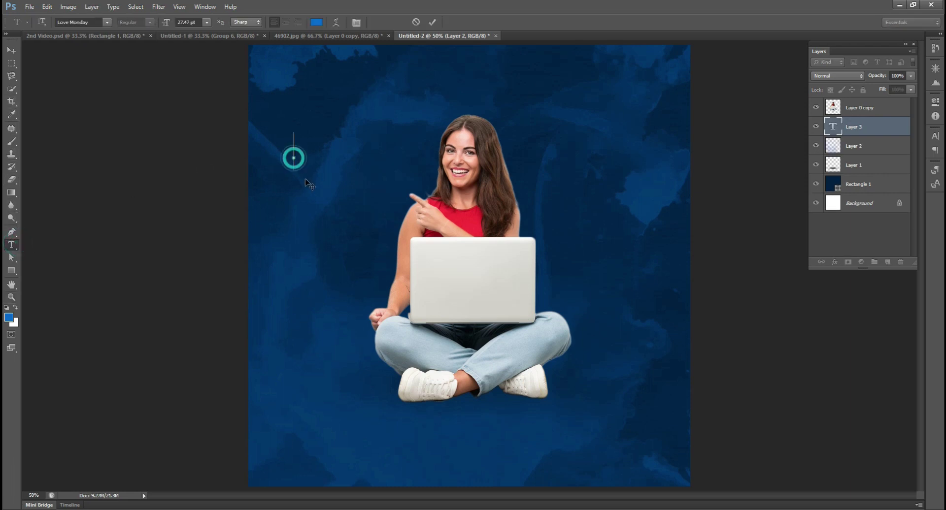
key(ctrl+v)
key(ctrl+a)
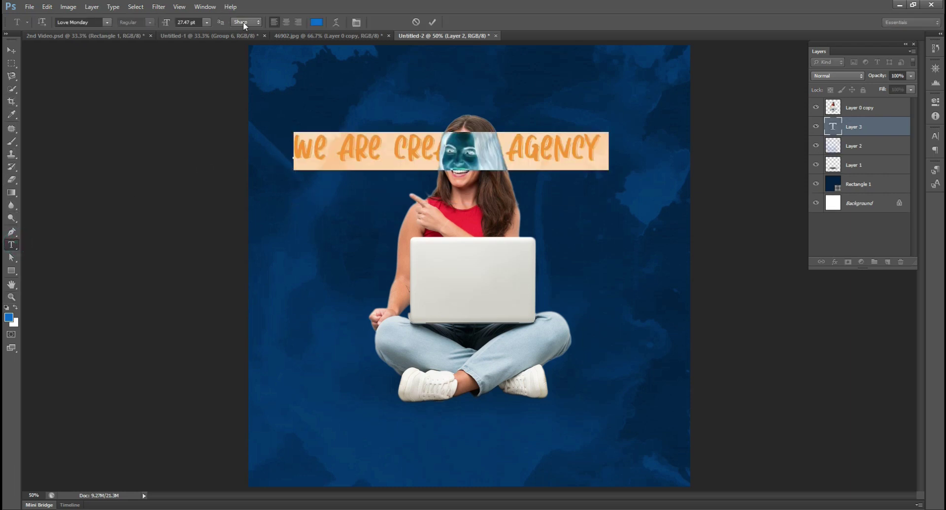
drag(168, 26, 162, 26)
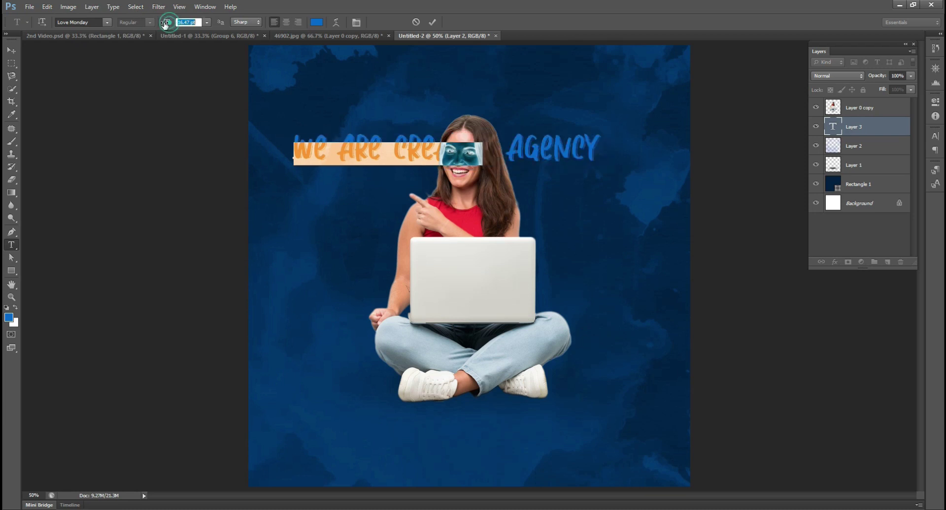
- Set the agency text to Bebas Neue at 16.47 pt
text(Bebas Kai)
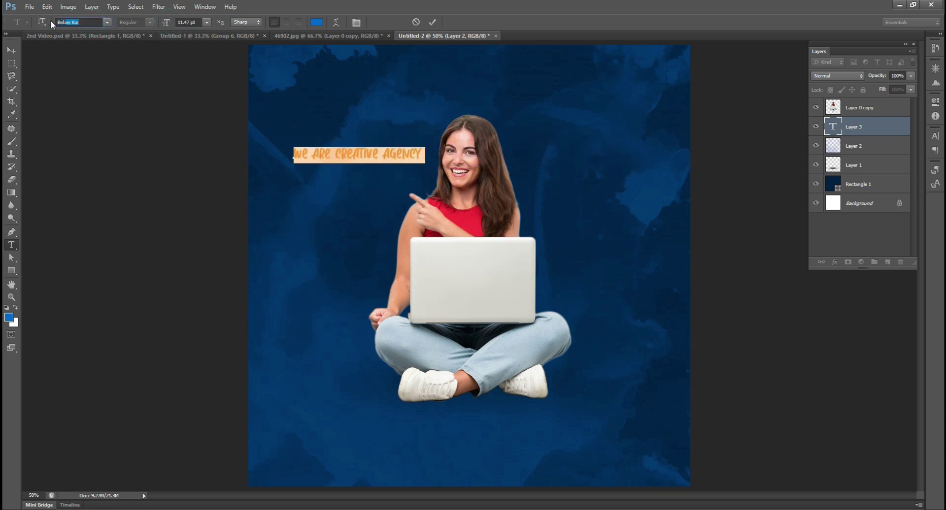
click(107, 22)
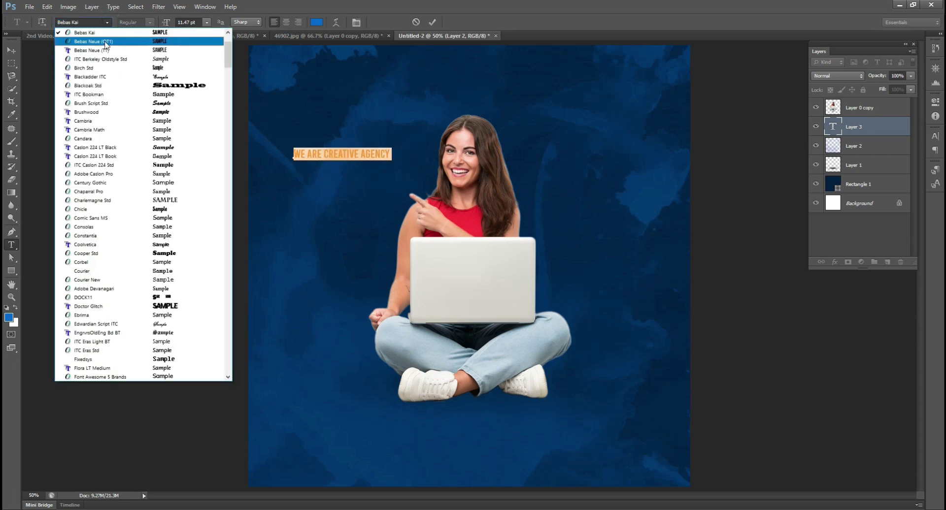
click(105, 43)
drag(167, 26, 207, 24)
click(207, 22)
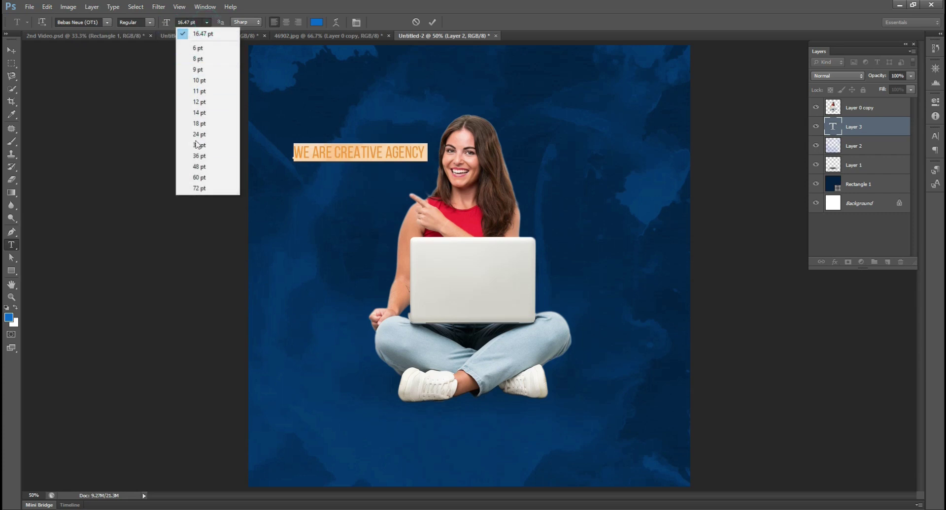
click(151, 23)
click(150, 22)
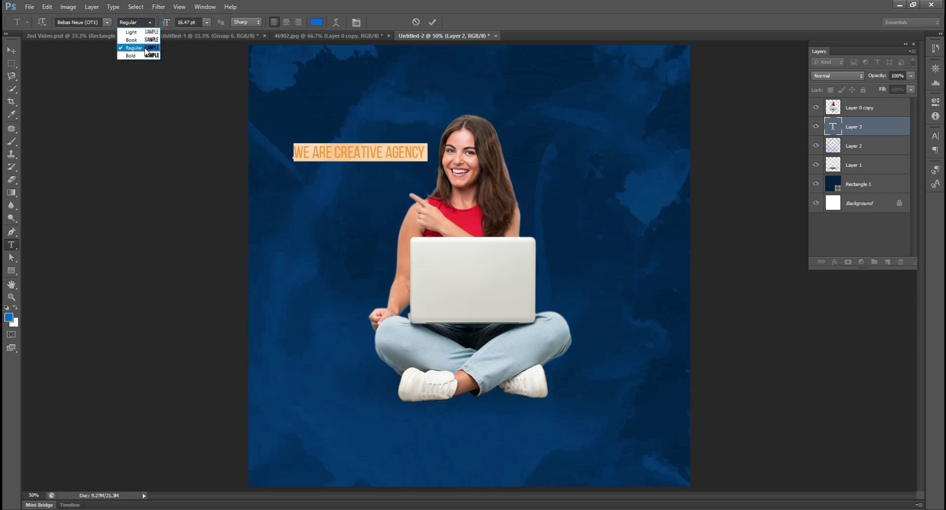
click(142, 55)
- Move the agency headline slightly upward and colour it black
click(14, 49)
drag(385, 153, 384, 142)
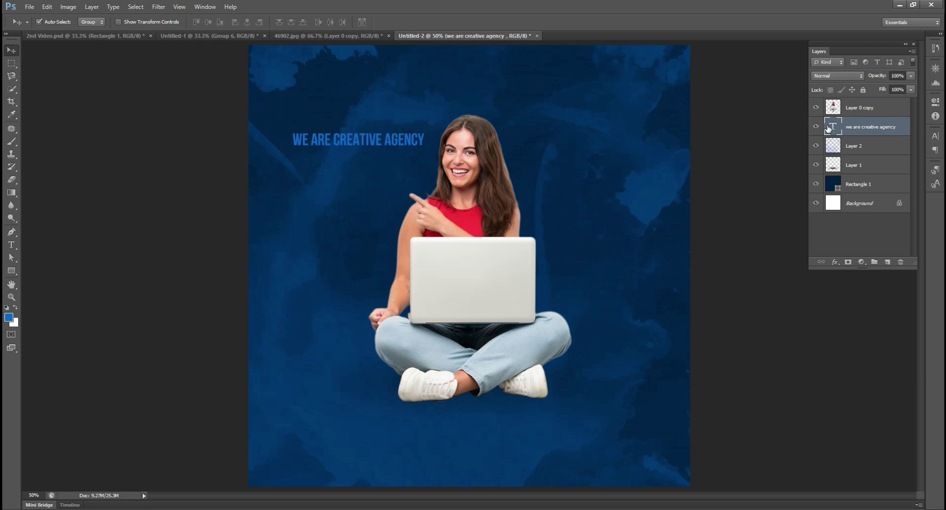
double_click(827, 128)
click(317, 22)
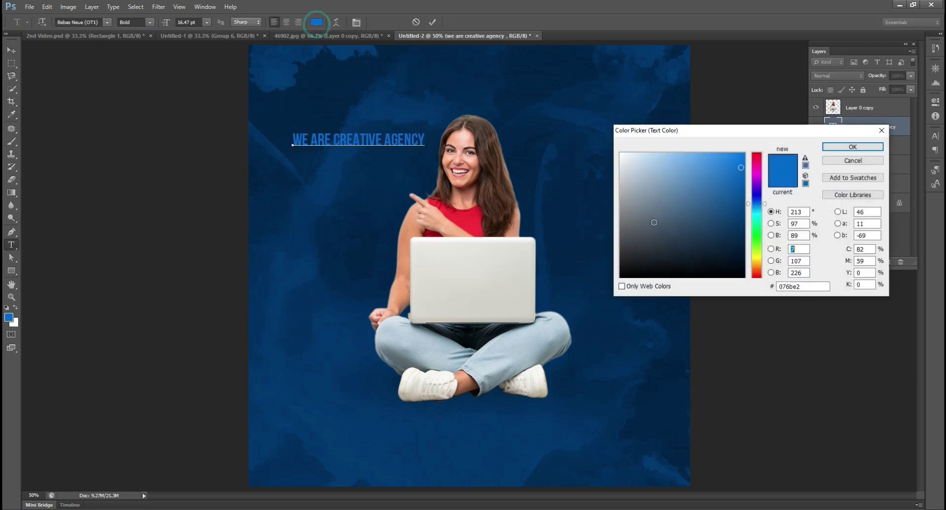
drag(676, 225, 636, 277)
click(852, 147)
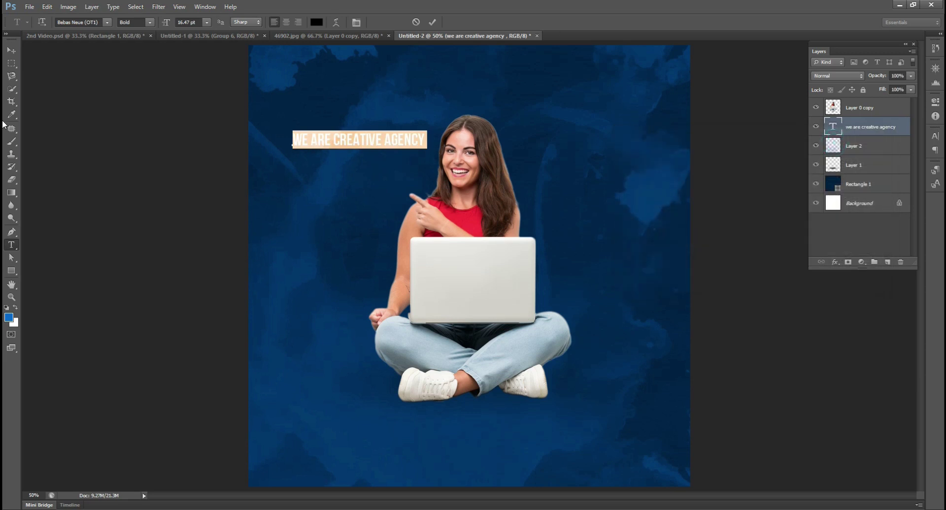
- Draw a rectangle framing the headline, place it beneath the text, and fill it yellow
click(10, 271)
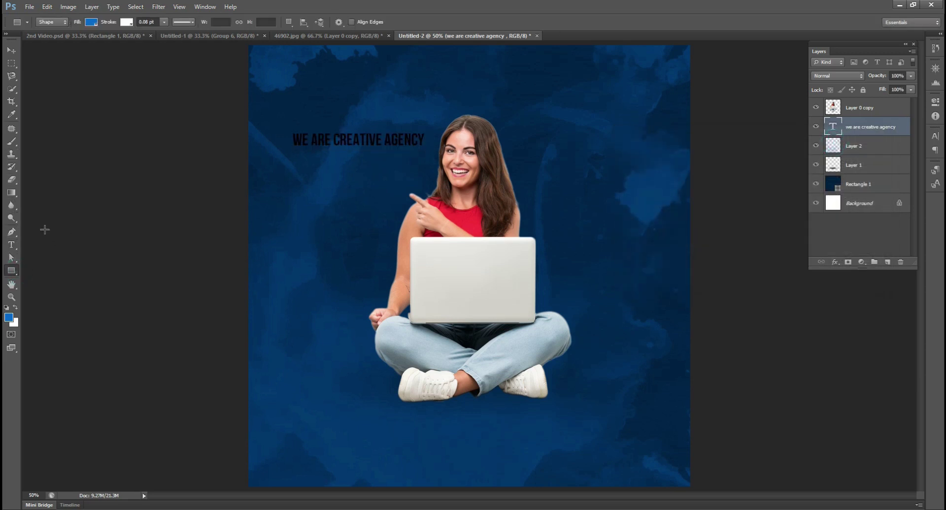
drag(286, 130, 382, 152)
key(ctrl+z)
drag(287, 125, 431, 150)
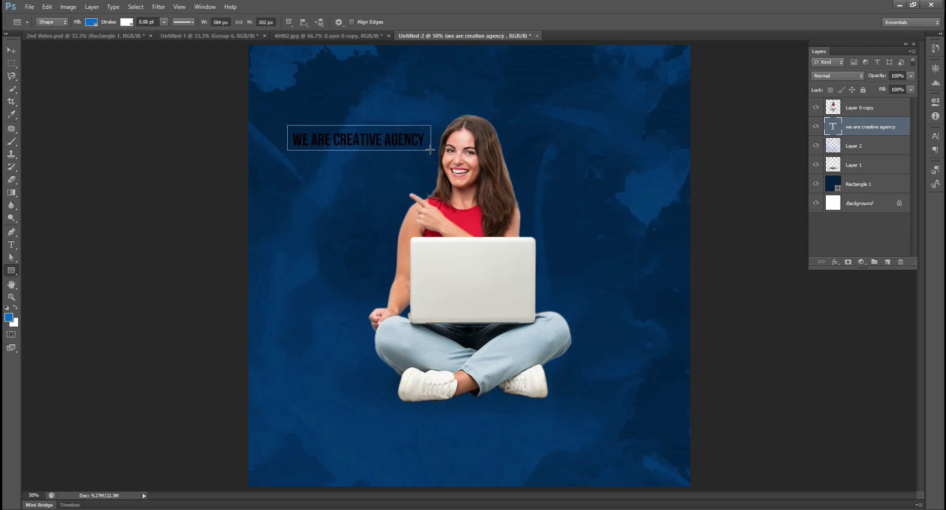
drag(845, 129, 830, 150)
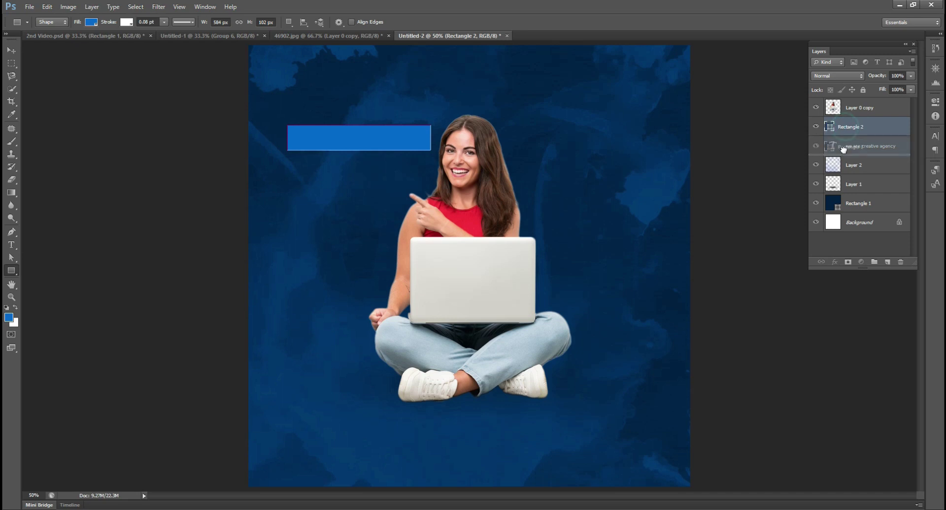
double_click(829, 146)
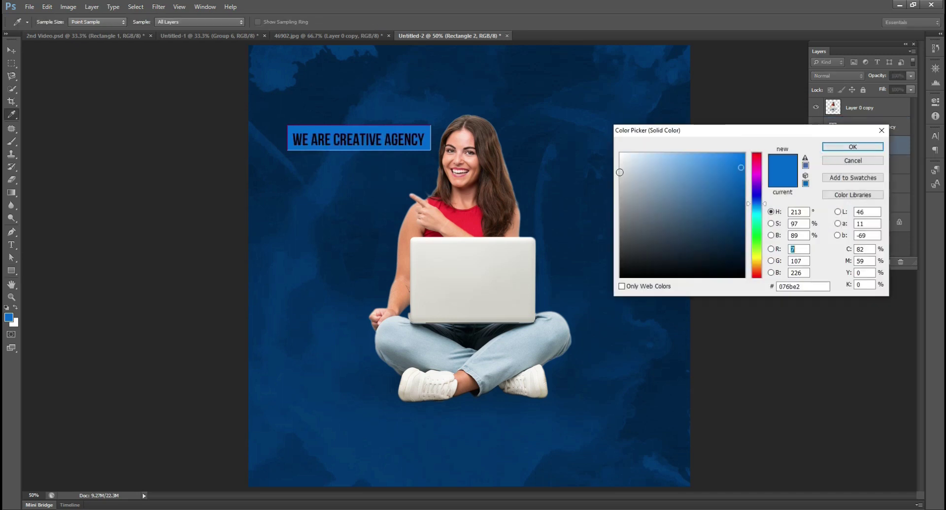
drag(752, 251, 755, 260)
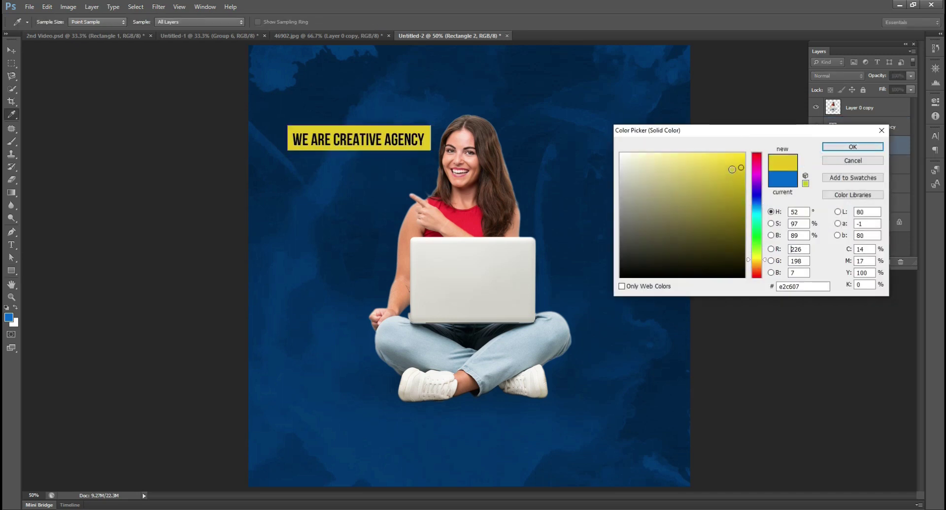
drag(739, 162, 739, 147)
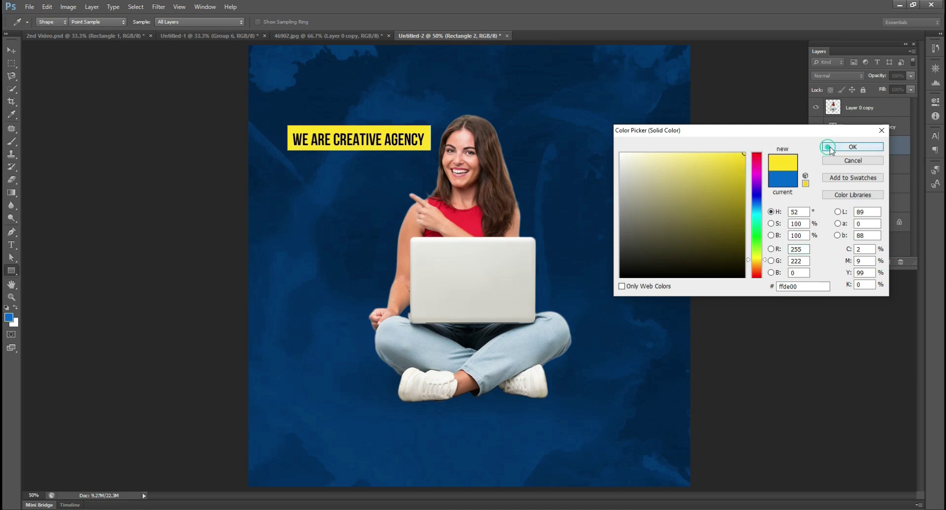
click(847, 147)
- Nudge the headline up and group it with the yellow rectangle as Group 1
key(z)
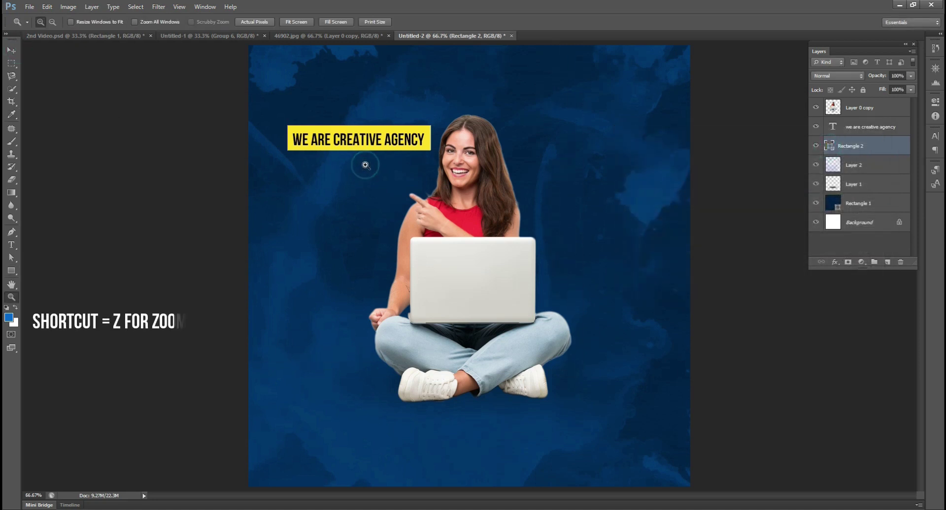
click(365, 164)
click(12, 50)
drag(357, 167, 357, 165)
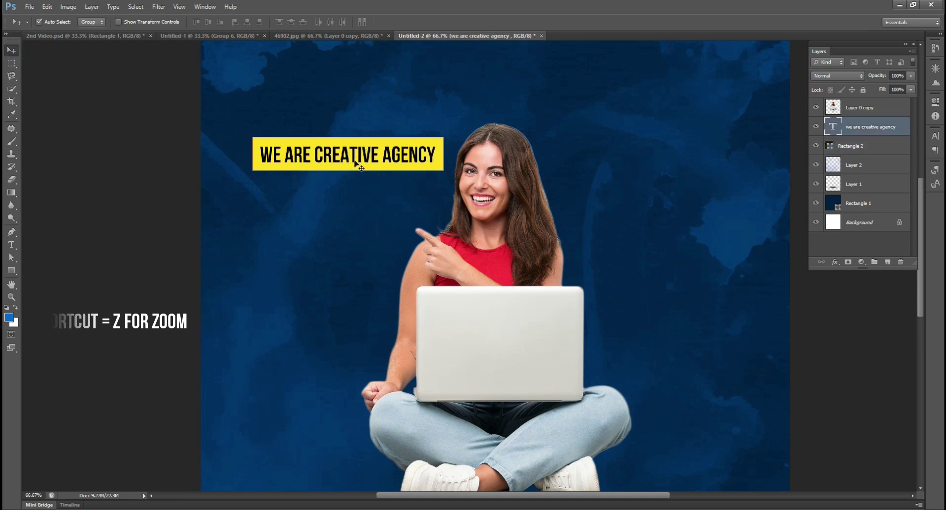
shift+click(349, 143)
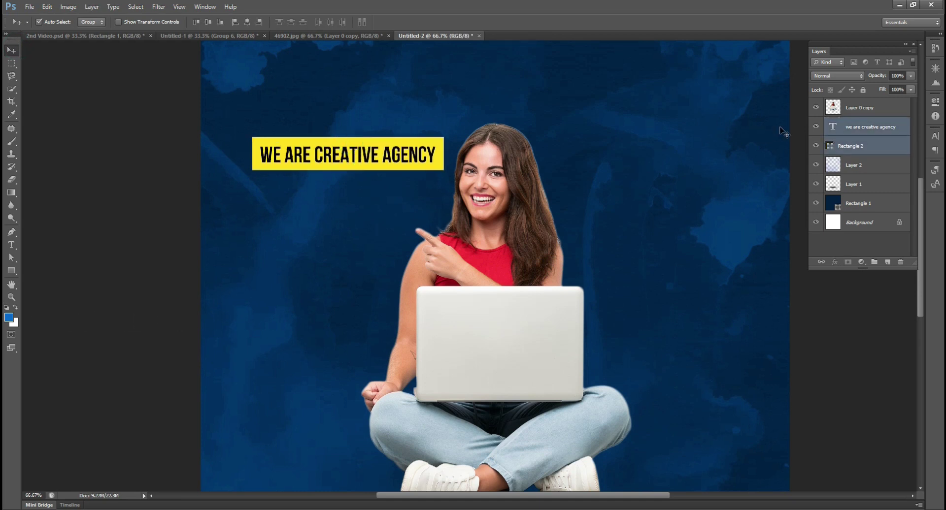
key(ctrl+g)
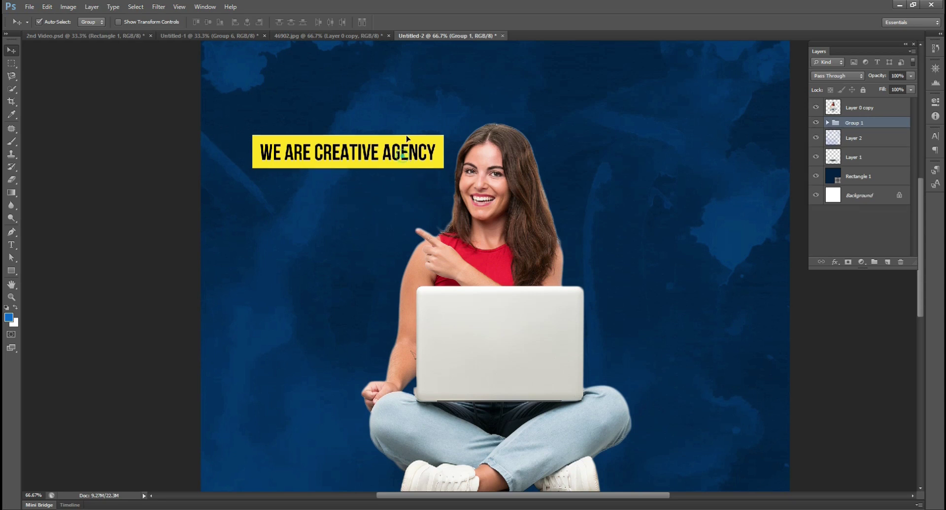
- Copy 'Grow your Business!' from the WordPad notes and start a text layer below the label
drag(373, 173, 371, 113)
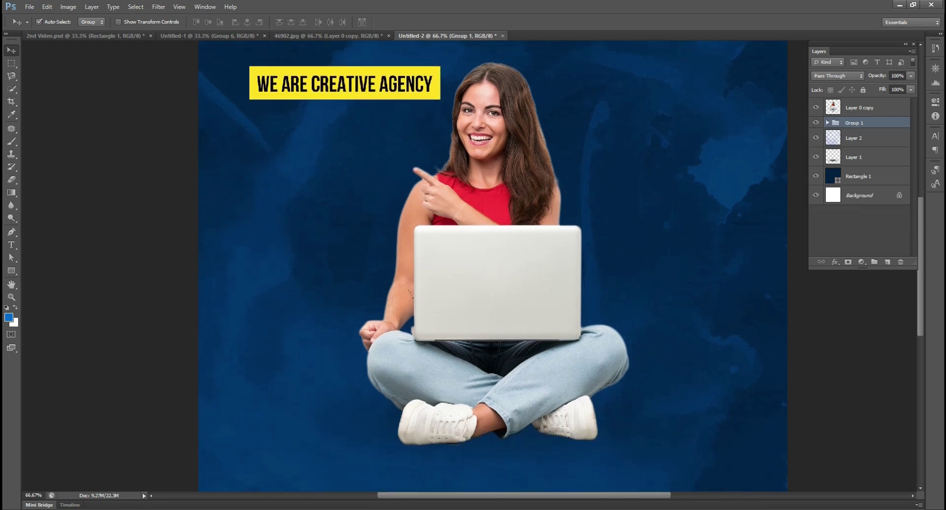
key(alt+Tab)
drag(422, 260, 382, 237)
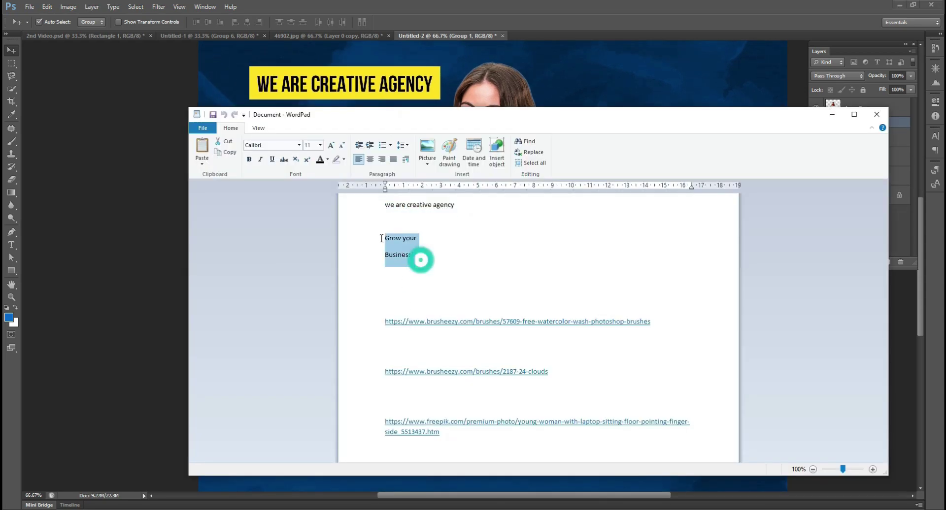
right_click(401, 241)
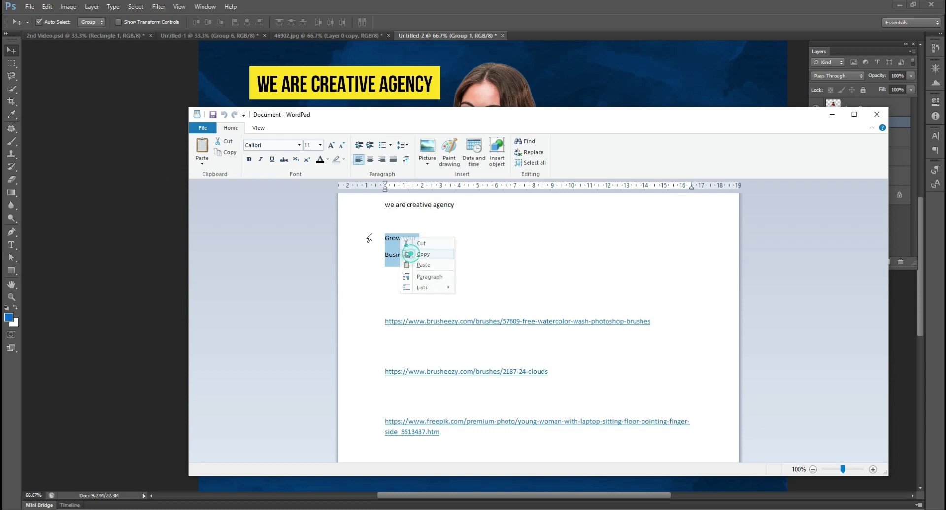
click(416, 253)
click(134, 163)
click(11, 245)
click(251, 214)
- Paste the 'Grow your Business!' slogan and try the Lobster font on it
key(ctrl+v)
key(ctrl+a)
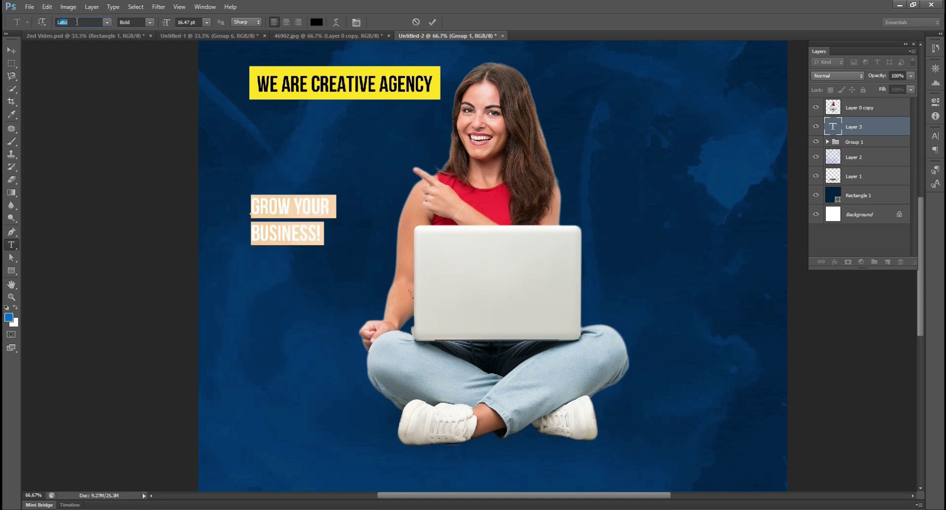
text(Lobster)
click(15, 50)
- Enlarge the slogan to 27.47 pt and move it up and left under the label
click(12, 246)
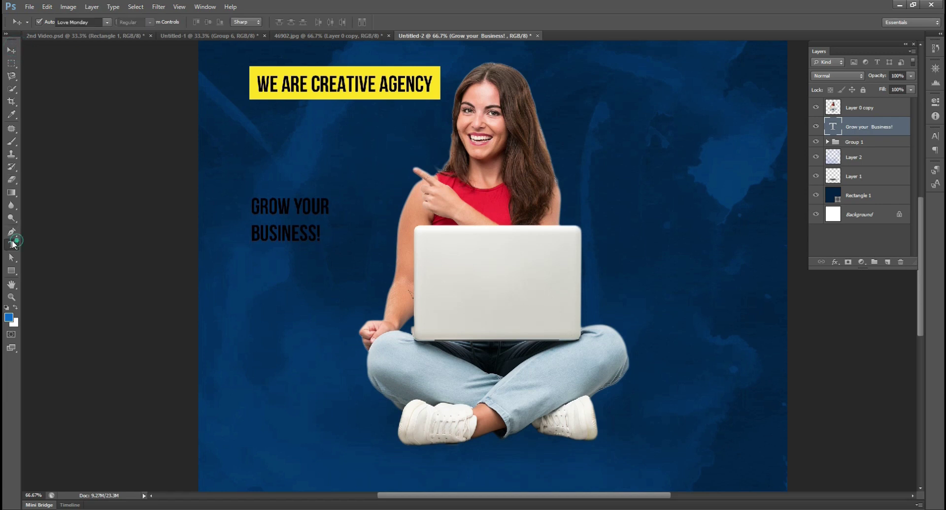
click(268, 220)
key(ctrl+a)
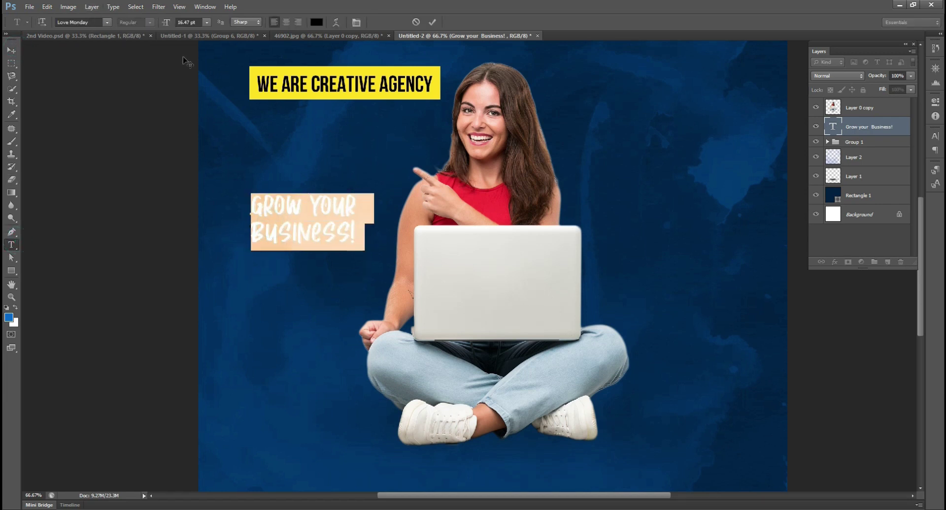
drag(173, 25, 197, 24)
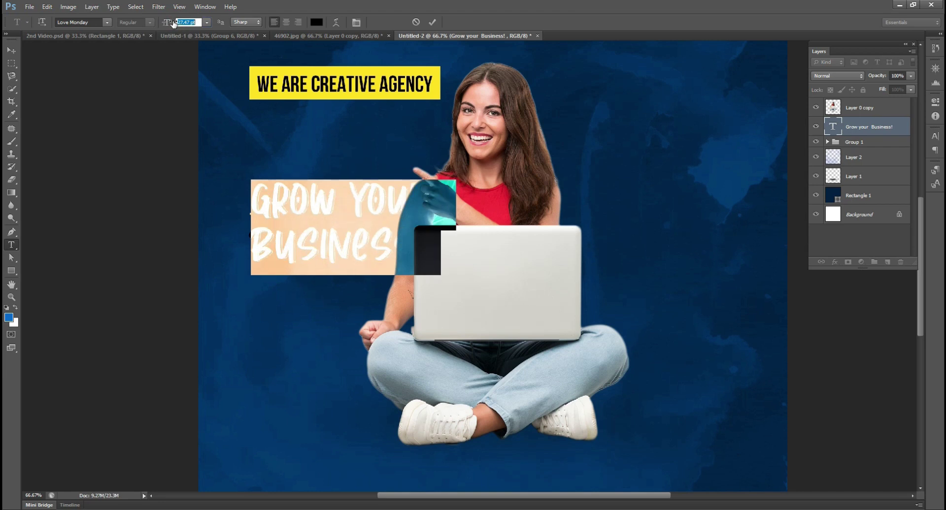
click(10, 51)
drag(295, 207, 275, 148)
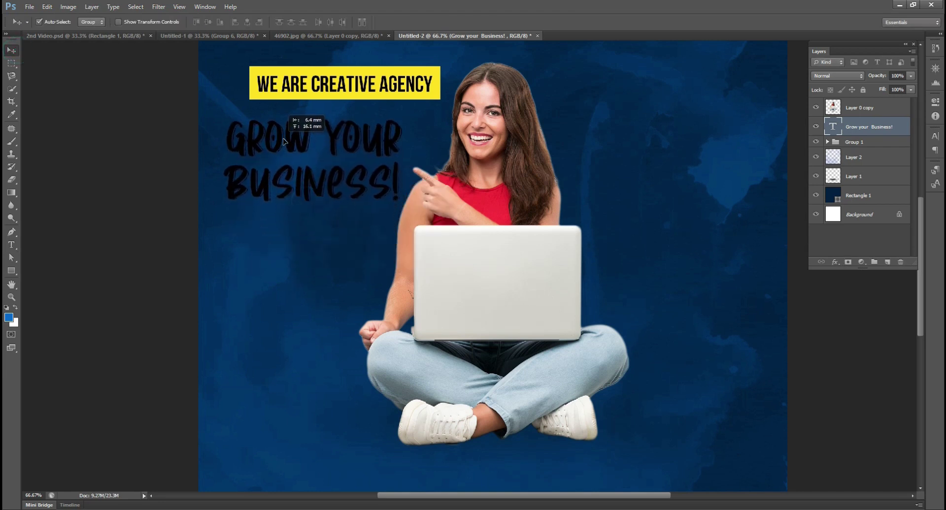
- Colour the slogan text white and preview the result
click(11, 246)
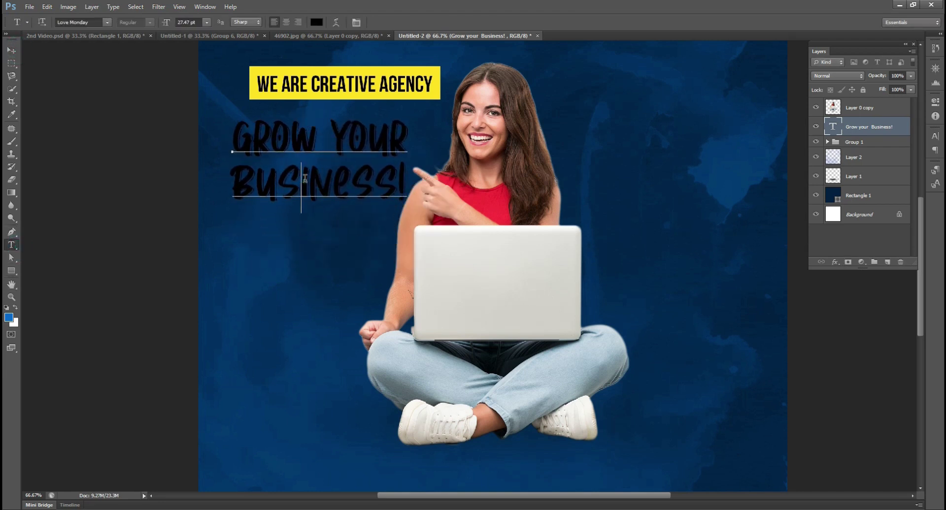
double_click(302, 180)
key(ctrl+a)
click(316, 22)
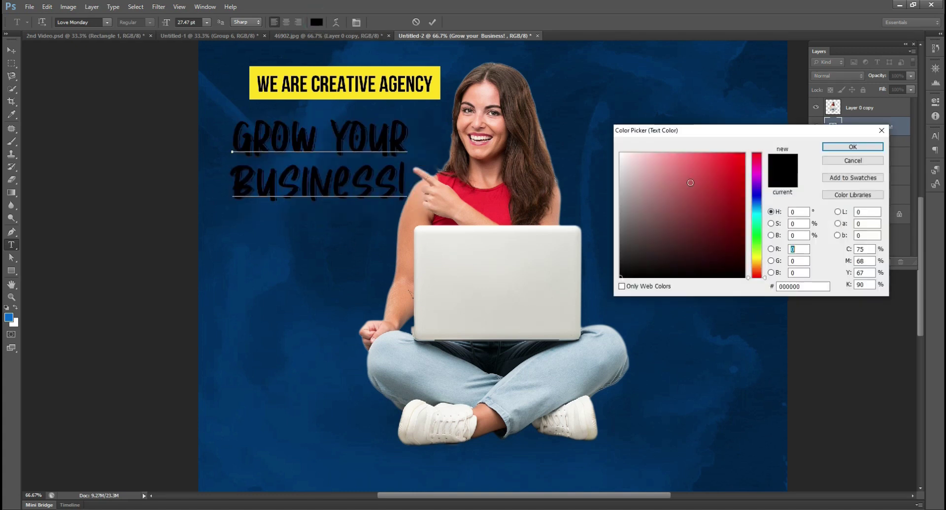
drag(686, 185, 620, 153)
click(855, 148)
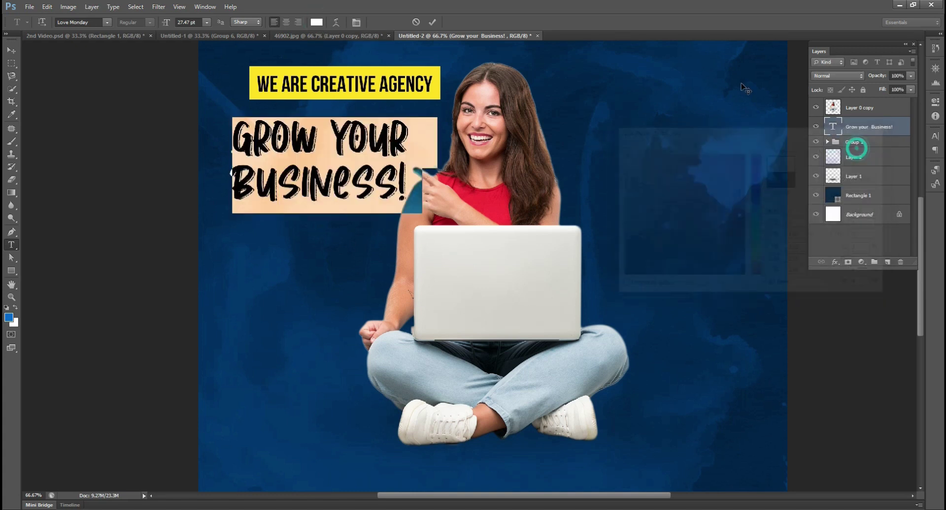
click(422, 142)
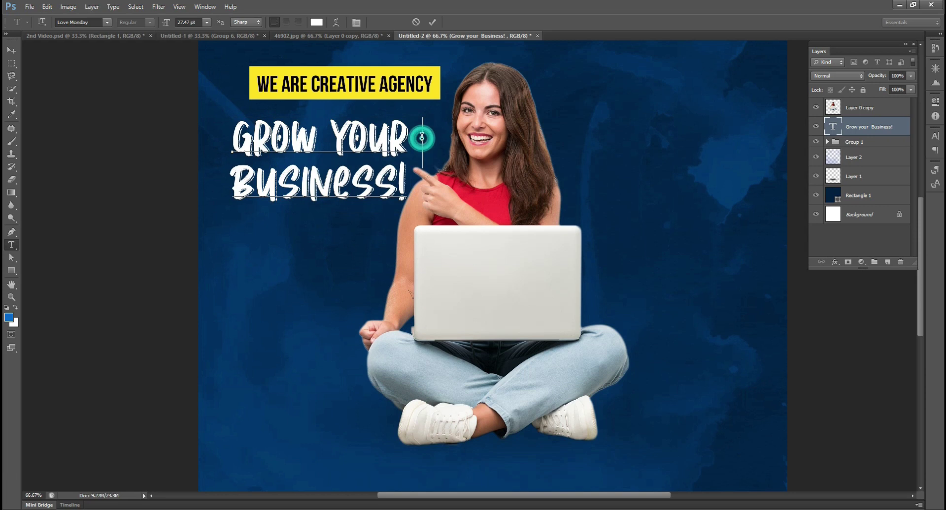
key(ctrl+a)
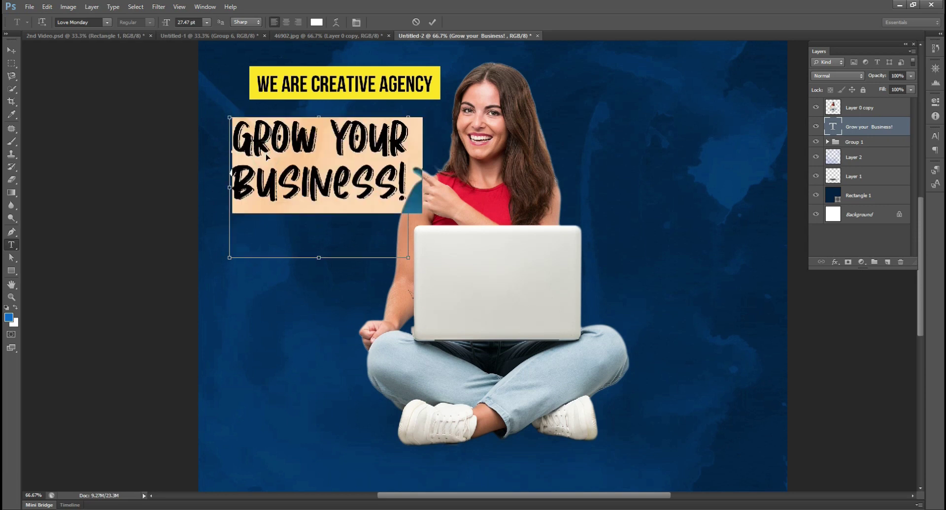
click(281, 223)
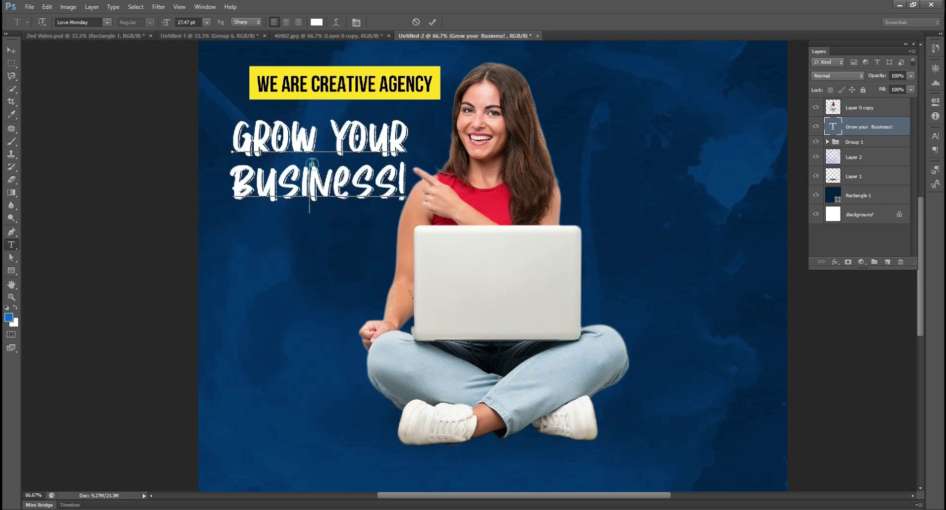
key(ctrl+a)
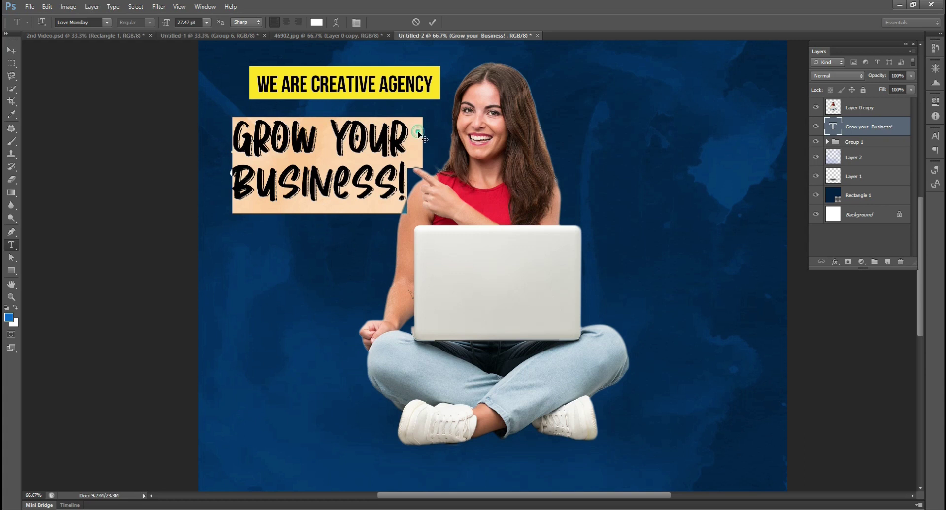
click(12, 50)
- Align the slogan with the yellow label and rotate both together about 5 degrees
drag(345, 138, 335, 132)
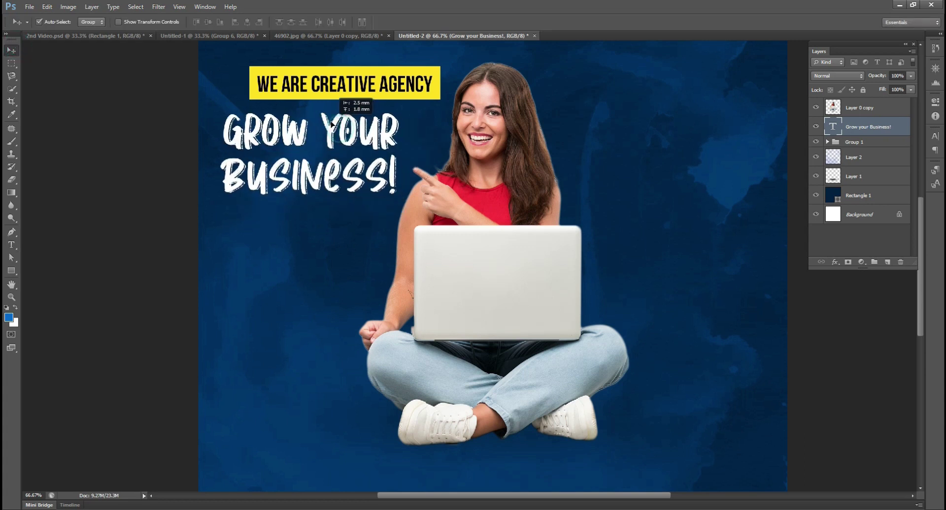
drag(390, 84, 363, 88)
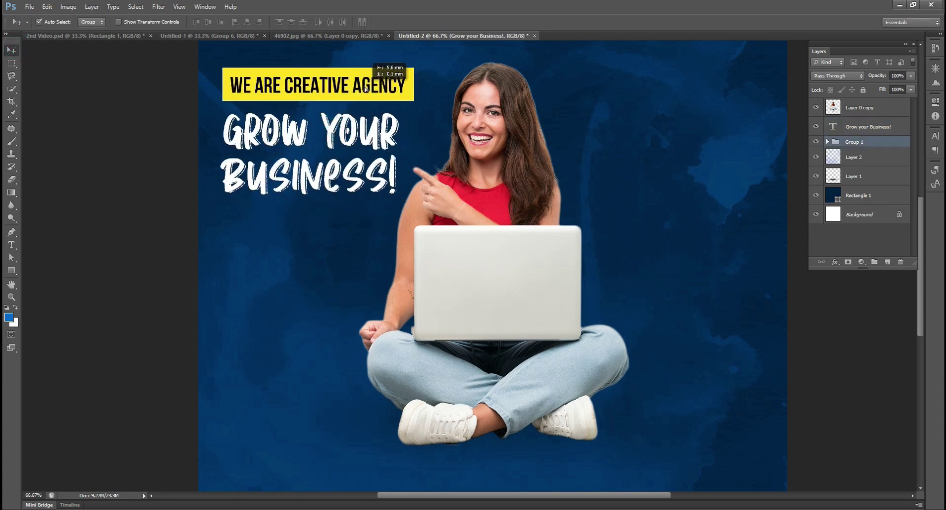
shift+click(347, 137)
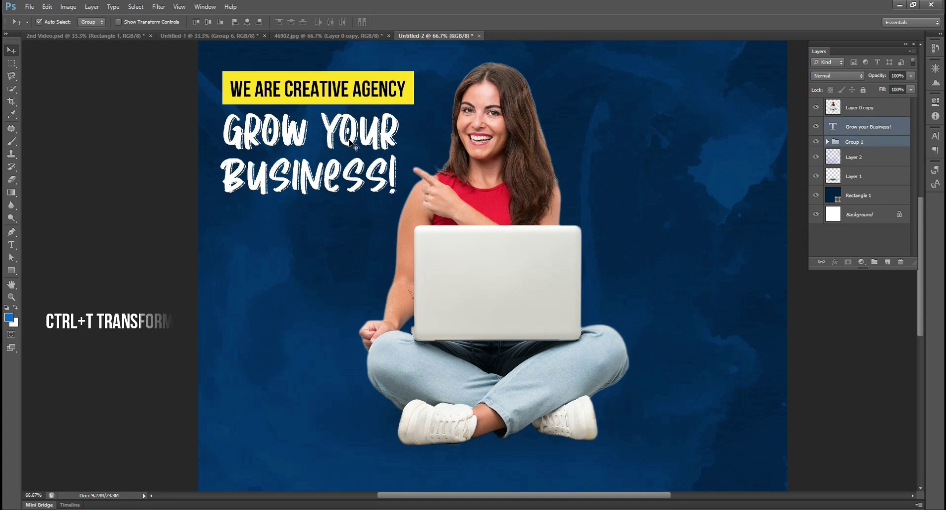
key(ctrl+t)
mouse_move(436, 181)
mouse_down()
mouse_move(442, 169)
mouse_move(425, 187)
mouse_up()
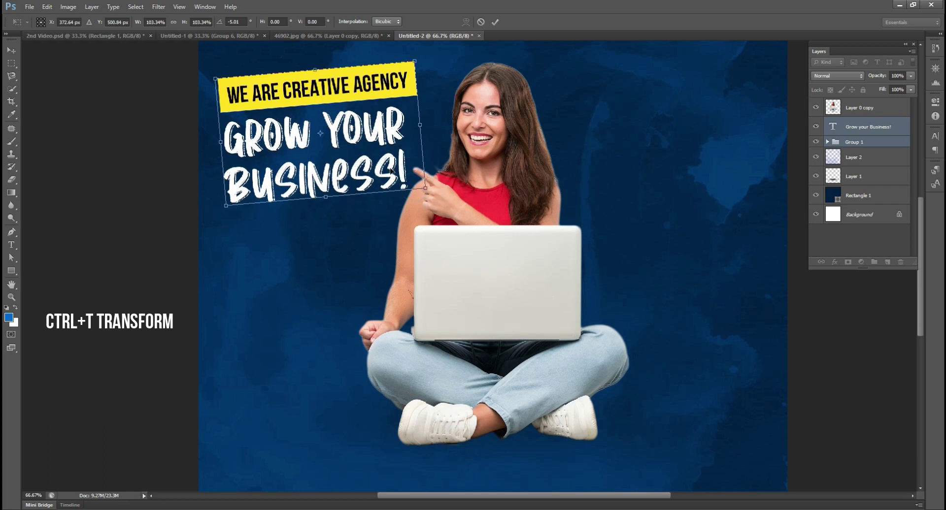
key(Return)
scroll(420, 170, down, 2)
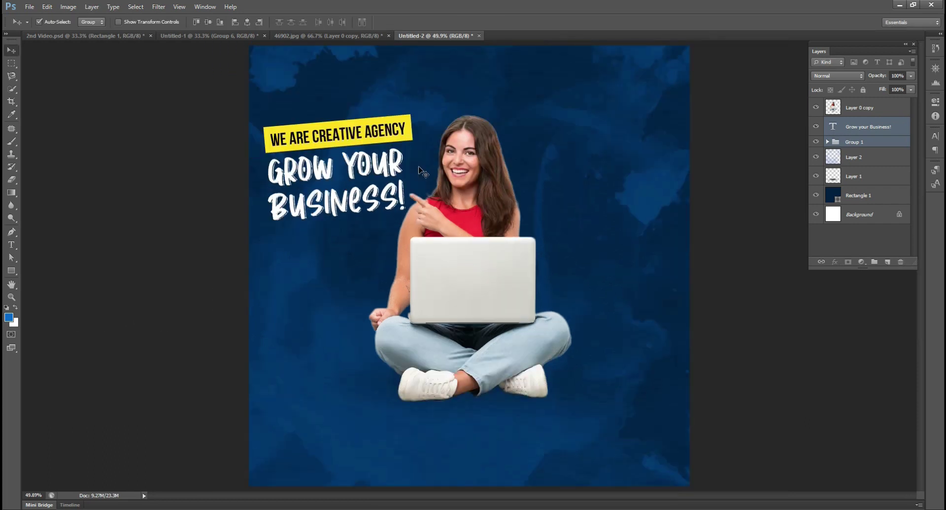
- Draw a swirl ornament custom shape beside the woman's left knee
key(f)
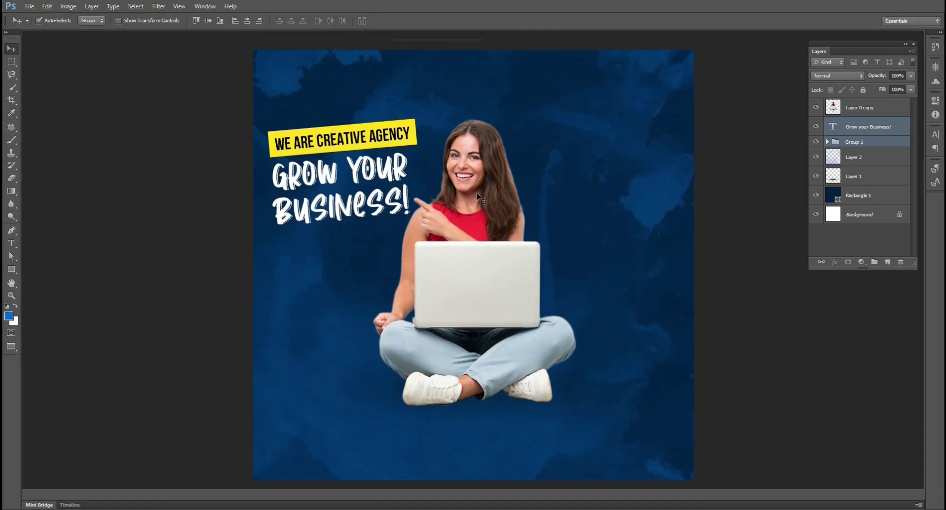
key(f)
key(f)
click(15, 272)
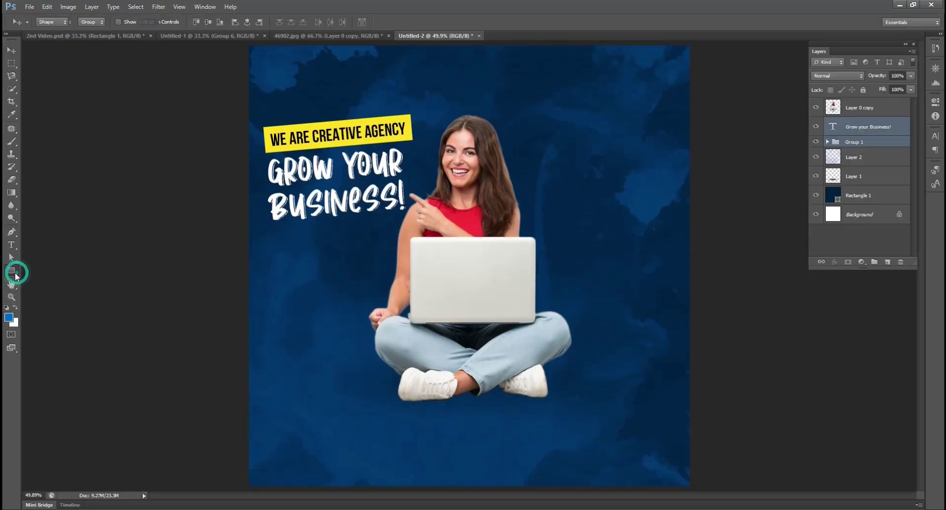
click(38, 313)
click(374, 25)
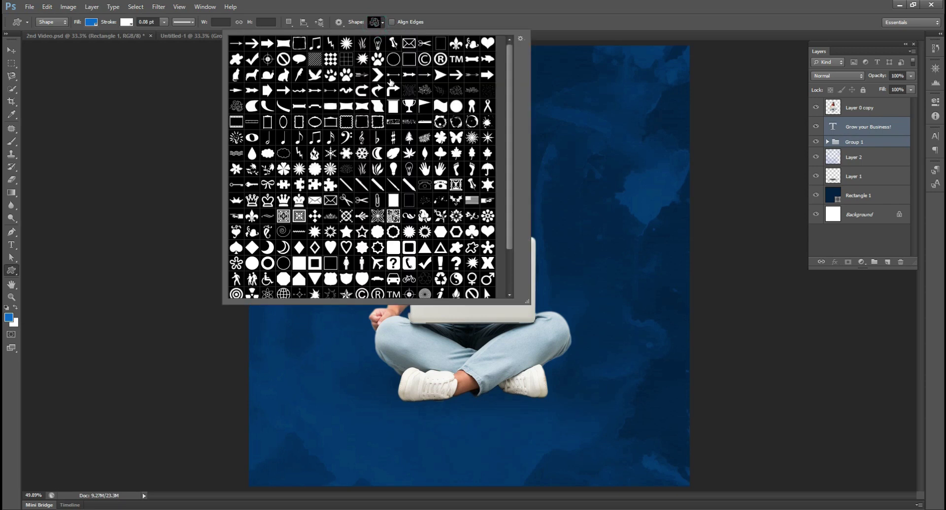
click(571, 211)
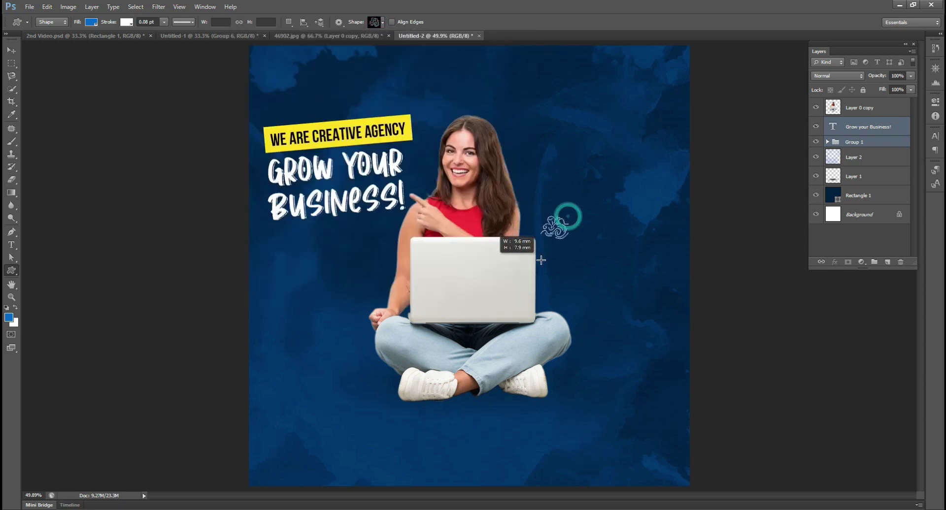
mouse_move(333, 293)
mouse_down()
mouse_move(446, 362)
mouse_move(446, 385)
mouse_up()
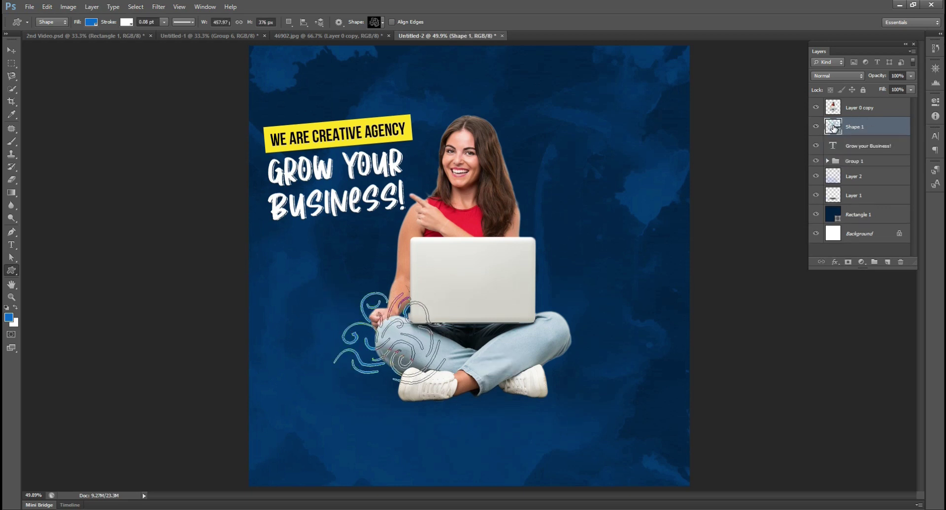
- Fill the swirl with the label yellow, copy it right of the laptop, and raise Layer 1
double_click(832, 127)
click(376, 129)
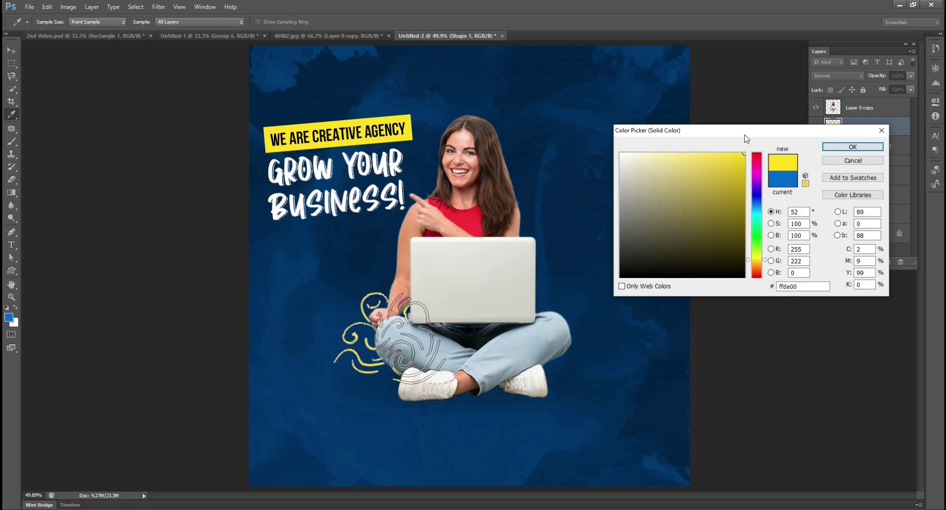
click(852, 147)
click(12, 51)
click(38, 167)
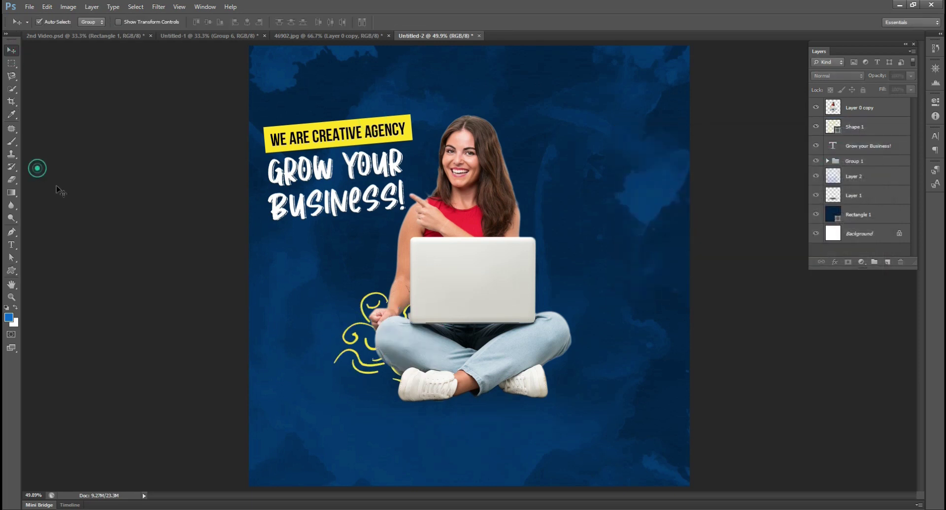
drag(356, 340, 505, 307)
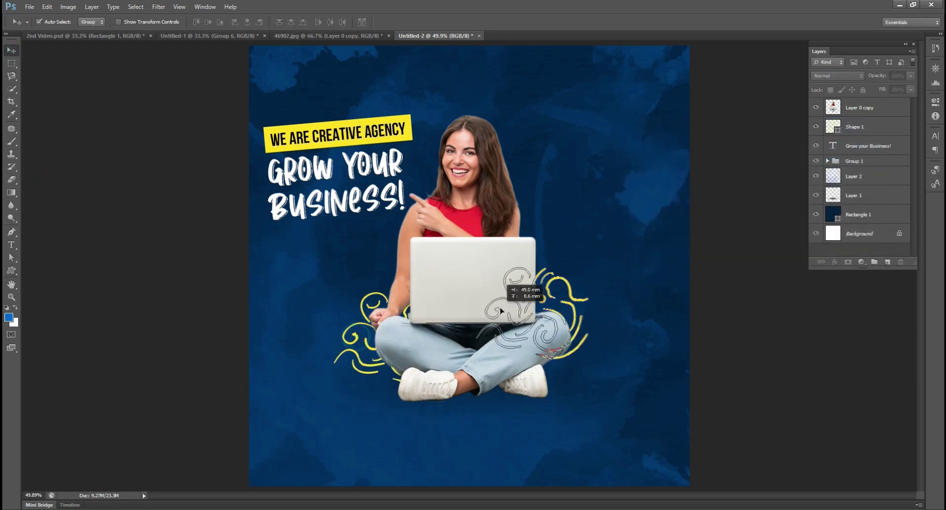
click(773, 318)
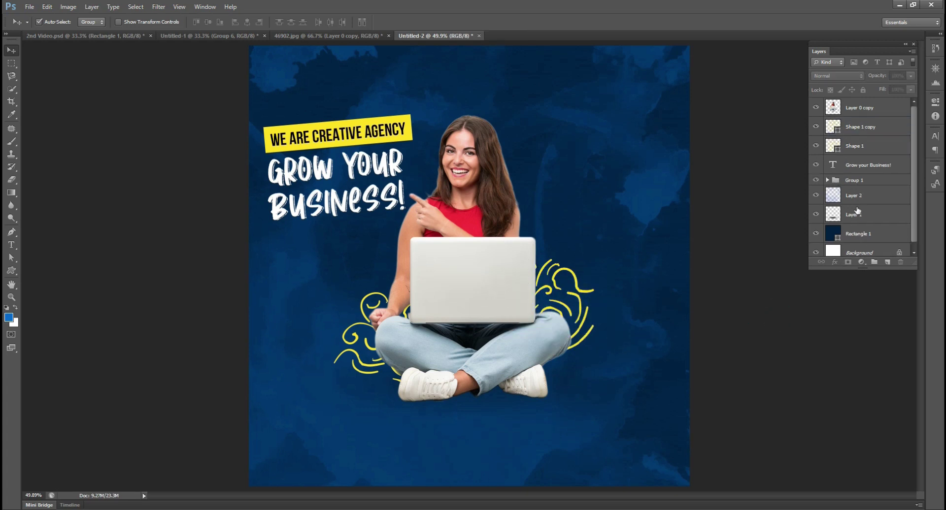
drag(853, 217, 862, 115)
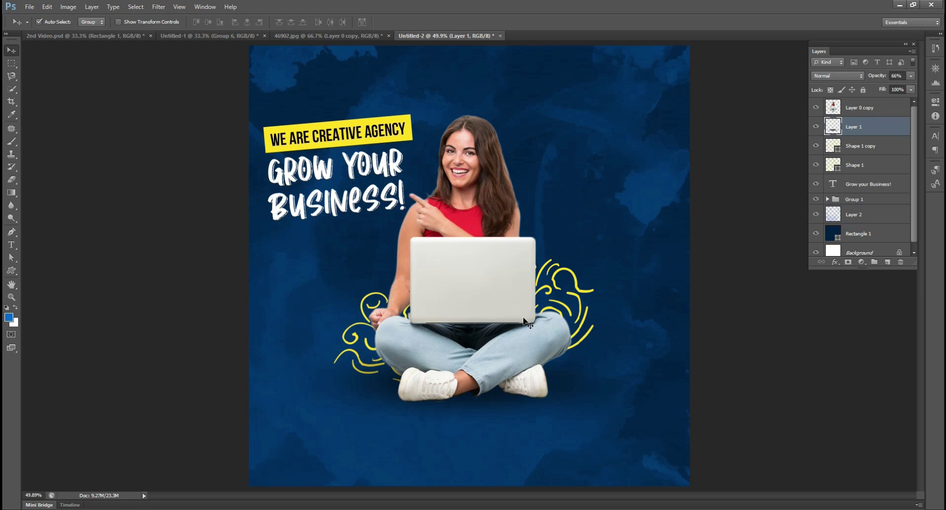
- Nudge the headline and Group 1 label slightly upward
key(ctrl+minus)
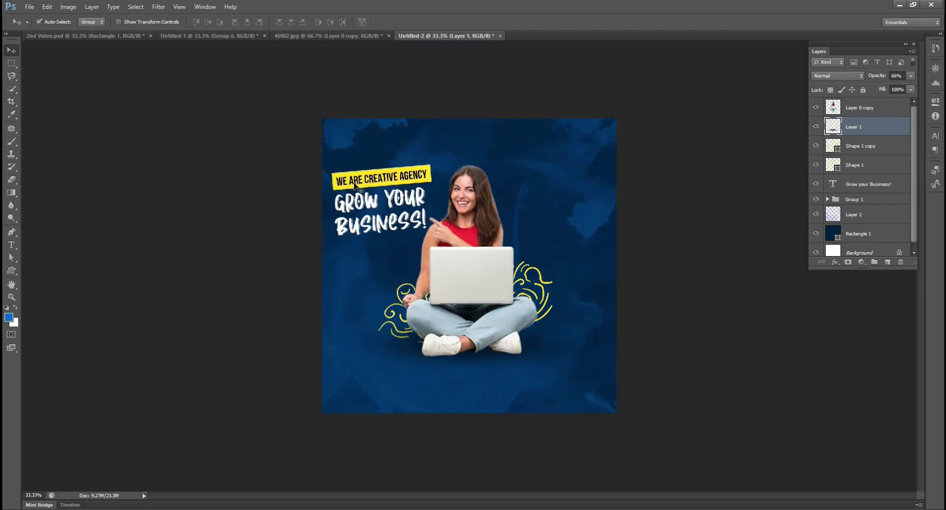
click(354, 184)
shift+click(358, 183)
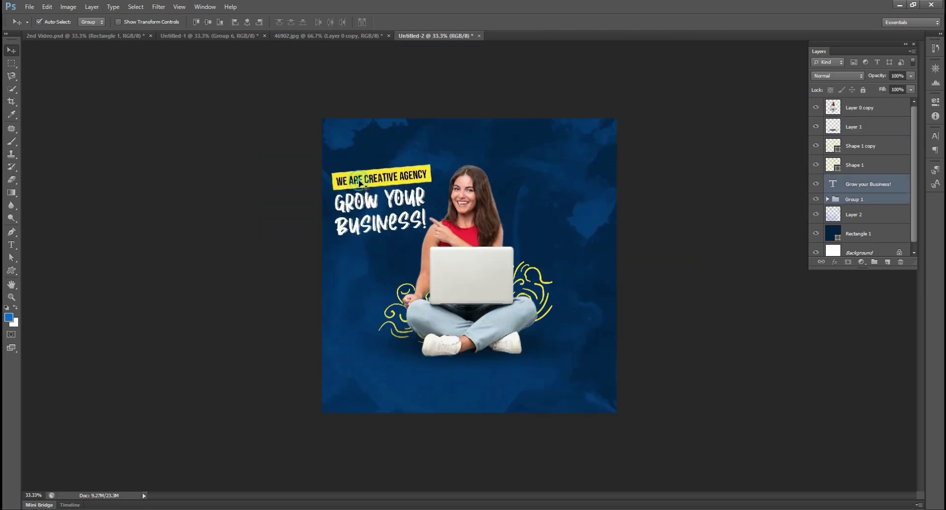
key(shift+Up)
key(shift+Up)
key(shift+Up)
key(shift+Up)
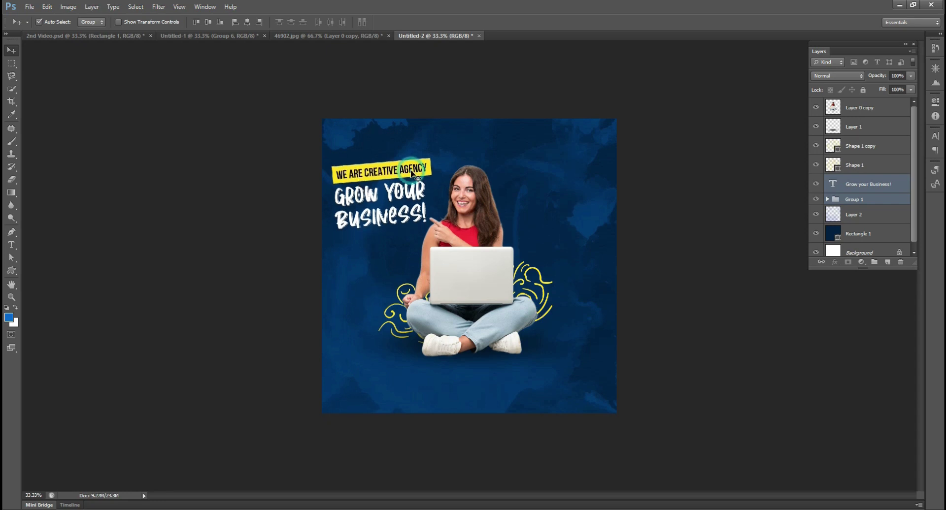
key(ctrl+t)
key(Return)
- Zoom to 50%, shift the right swirl further right, and show the Untitled-1 logo document
key(z)
key(ctrl+plus)
click(11, 49)
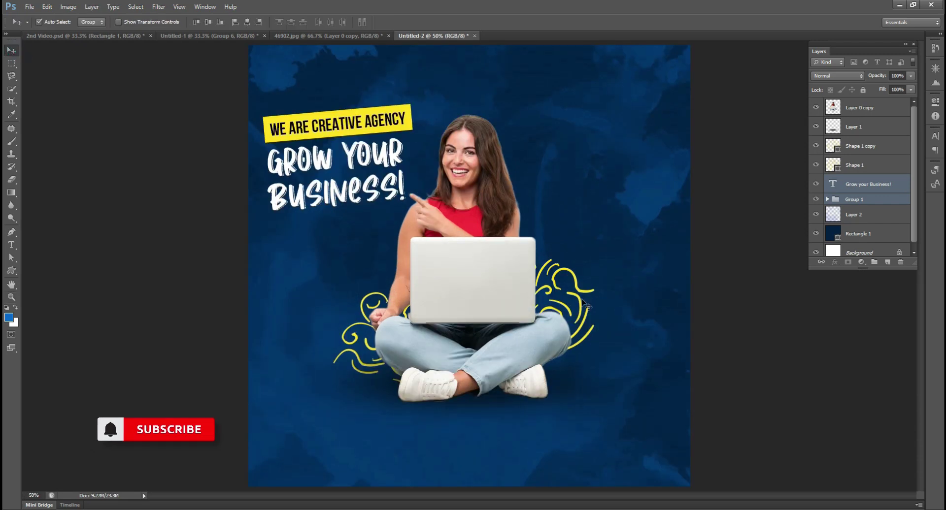
drag(554, 281, 563, 281)
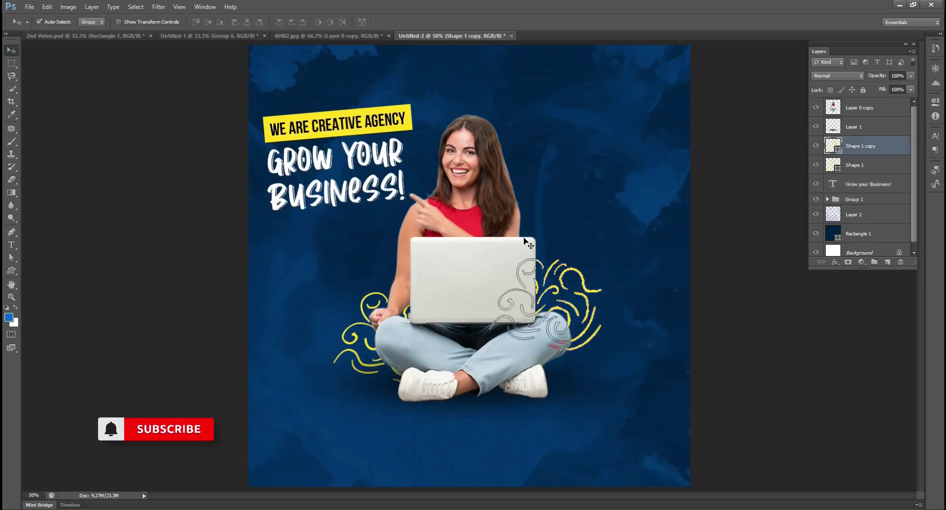
click(232, 36)
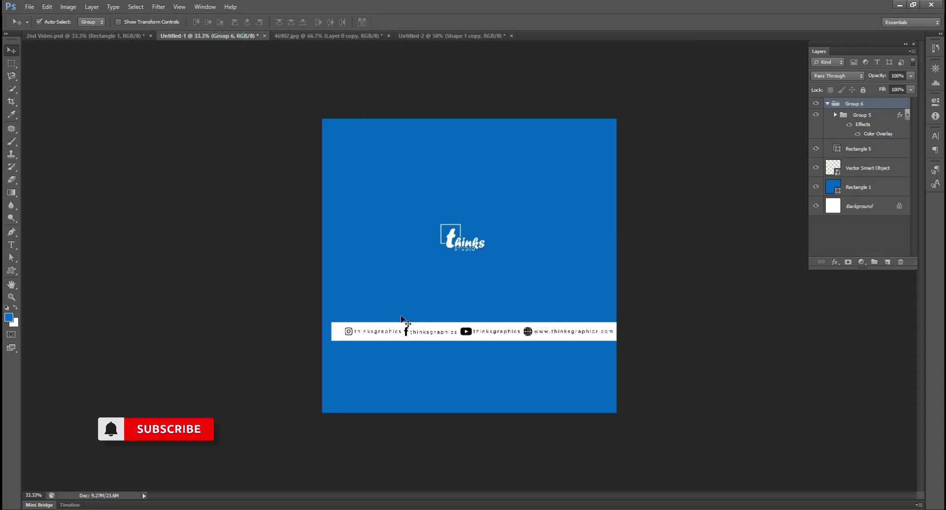
- Bring the social-media bar into the poster, ungroup Group 6, and place it along the bottom edge
mouse_move(394, 296)
mouse_down()
mouse_move(421, 41)
mouse_move(412, 426)
mouse_up()
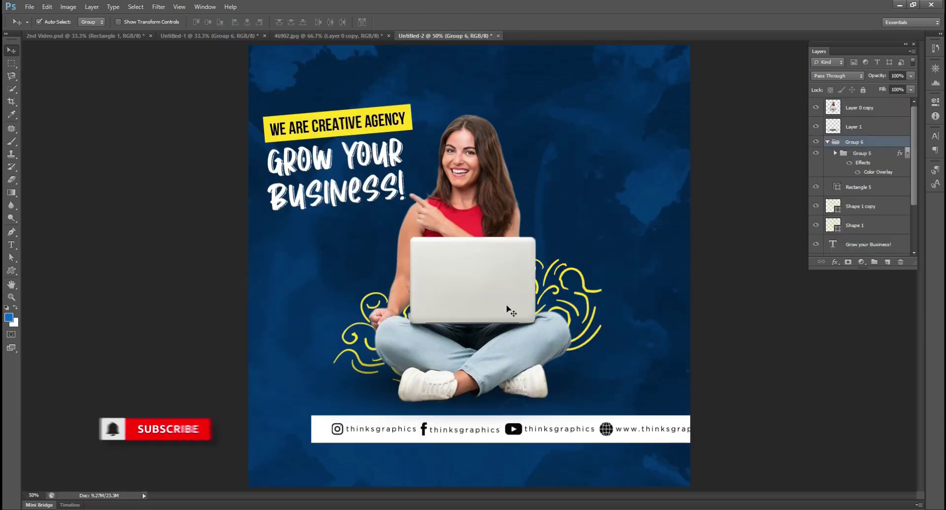
right_click(865, 142)
click(866, 182)
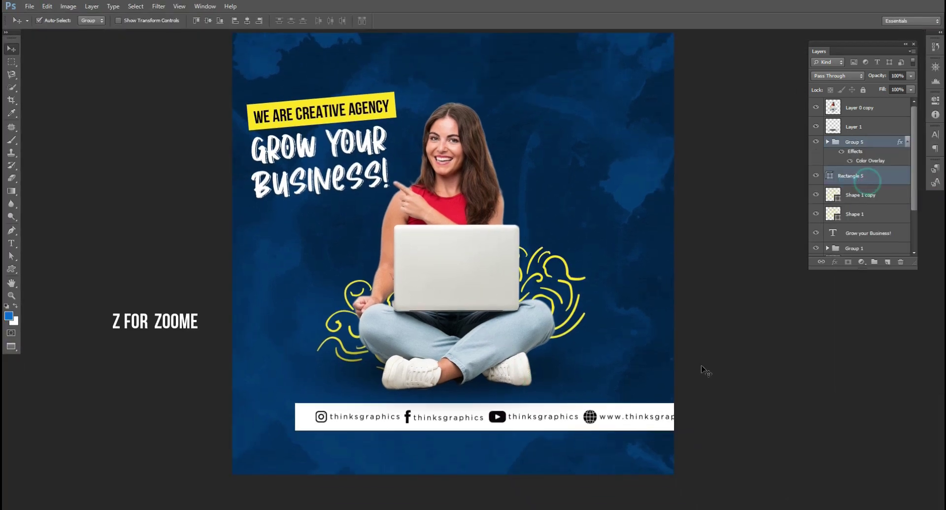
drag(570, 428, 505, 470)
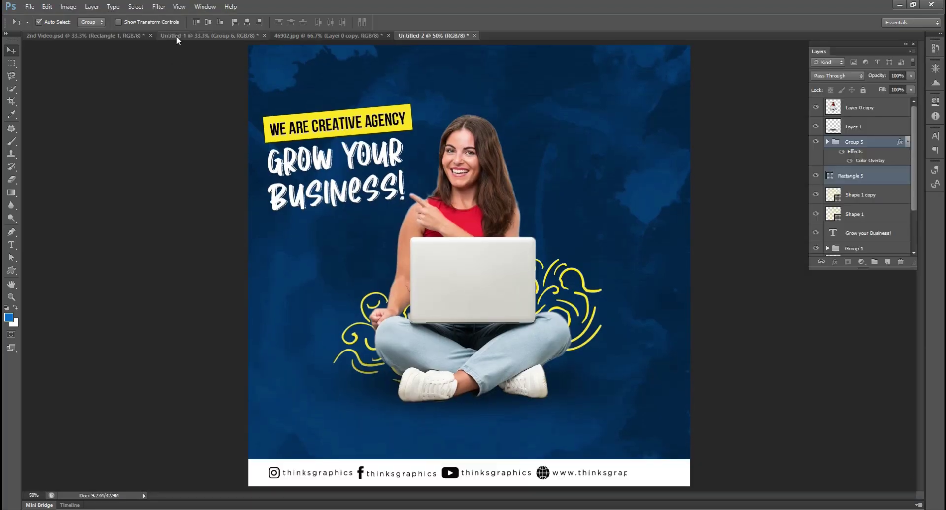
- Copy the thinks STUDIO logo to the poster's top right and put its layer on top
click(176, 38)
mouse_move(452, 245)
mouse_down()
mouse_move(654, 162)
mouse_move(608, 131)
mouse_move(603, 115)
mouse_up()
drag(842, 152, 845, 107)
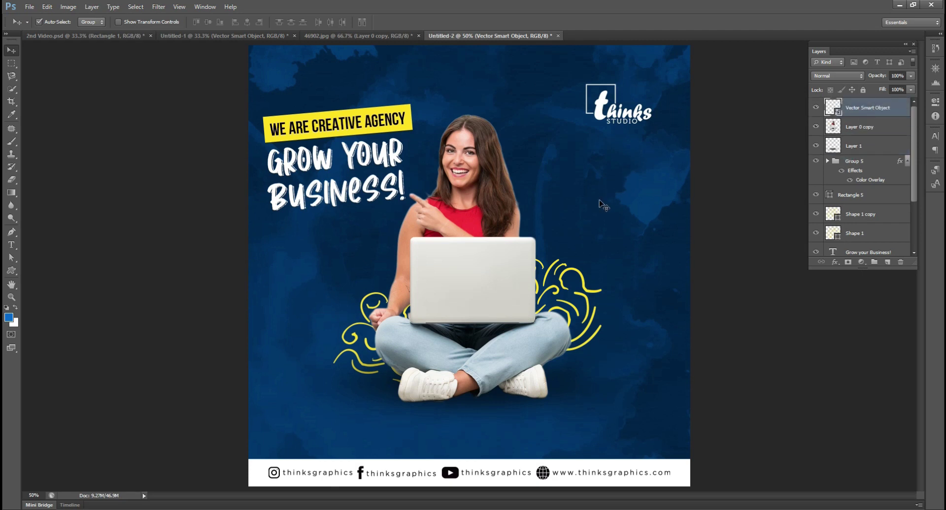
key(ctrl+minus)
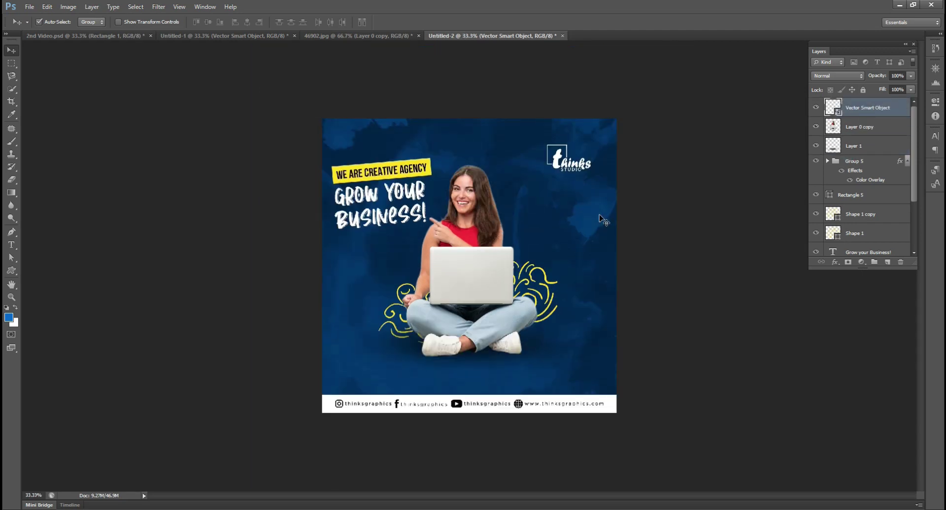